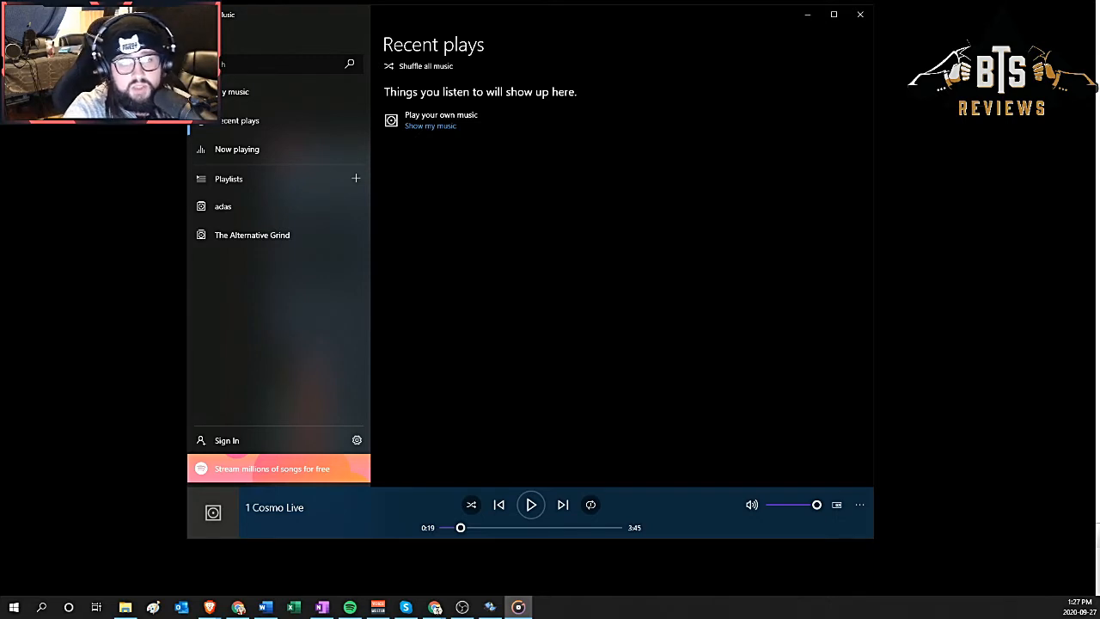
# - Switch to Voicemeeter Banana, minimise the music player behind it and move the mixer slightly higher on the desktop
pyautogui.hotkey('alt', 'Tab')
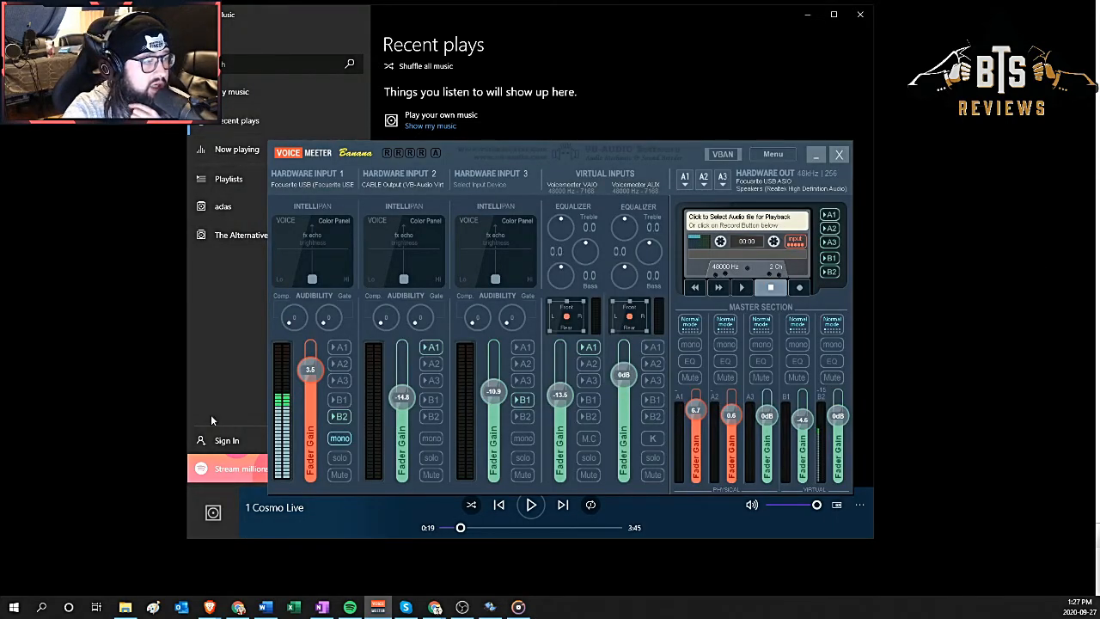
pyautogui.click(809, 15)
pyautogui.click(809, 15)
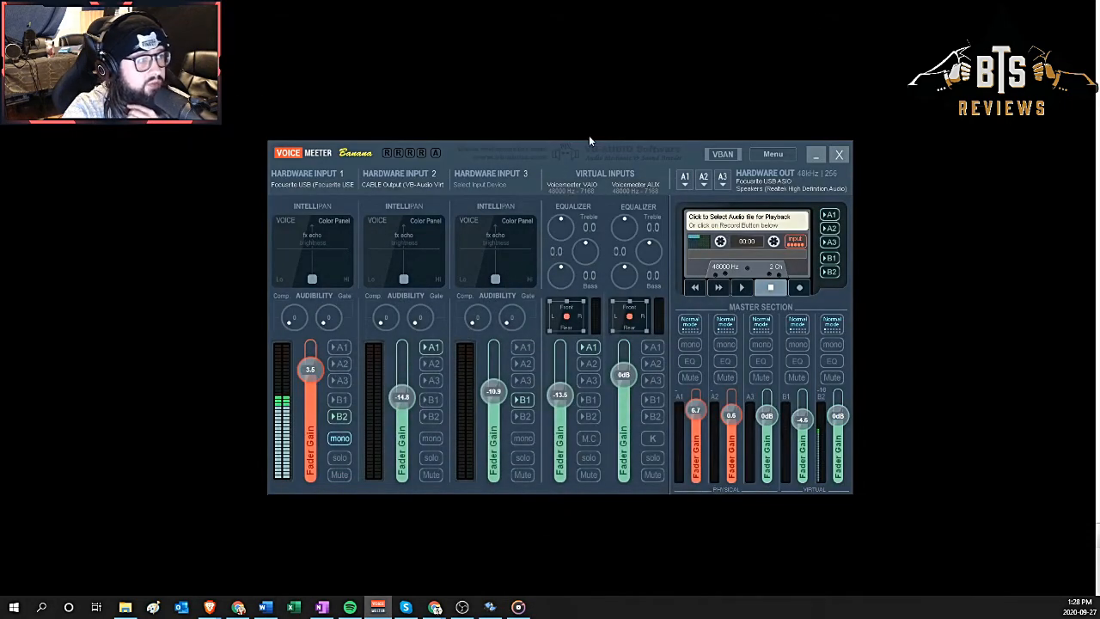
pyautogui.moveTo(611, 142); pyautogui.dragTo(625, 114)
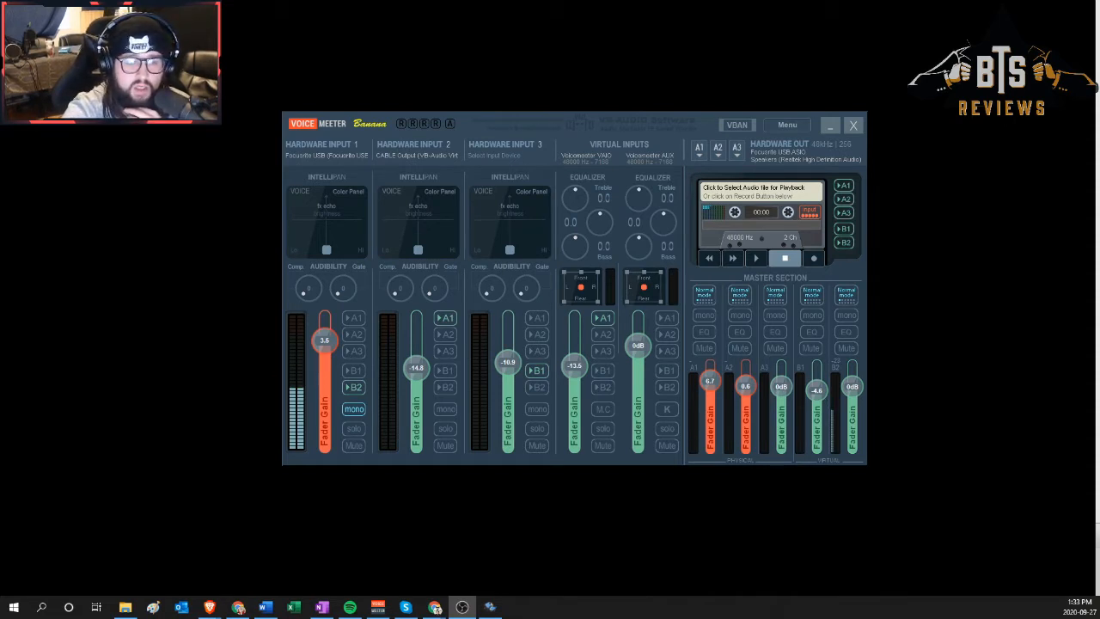
# - Bring the browser with the VB-Audio Voicemeeter page onto this screen and open the Banana product page
pyautogui.moveTo(1099, 126); pyautogui.dragTo(463, 1)
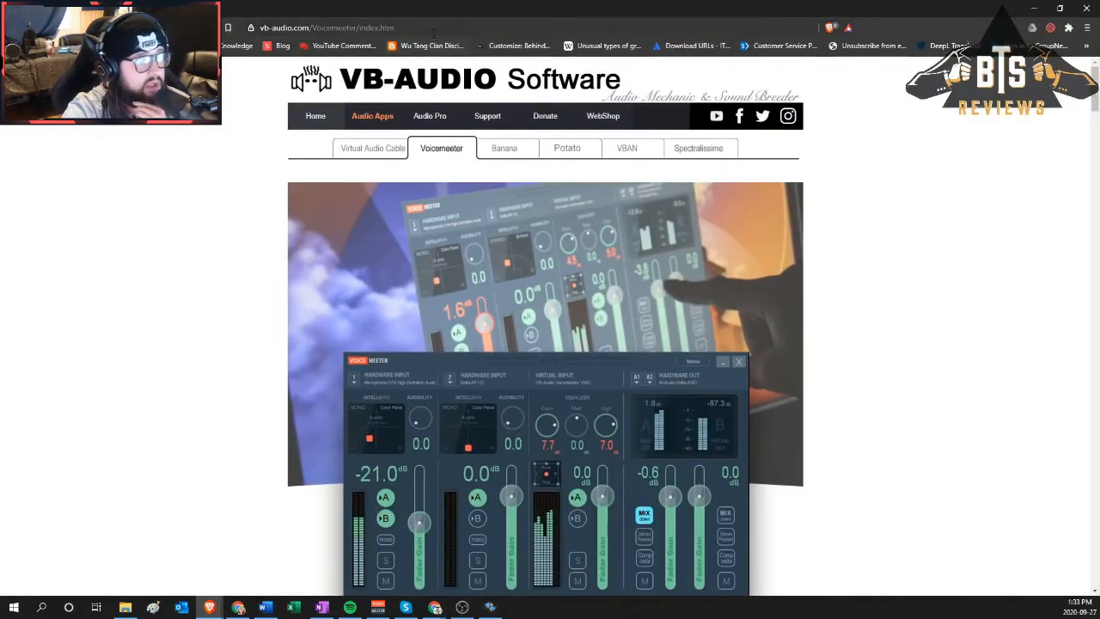
pyautogui.scroll(-5, 661, 318)
pyautogui.scroll(5, 658, 307)
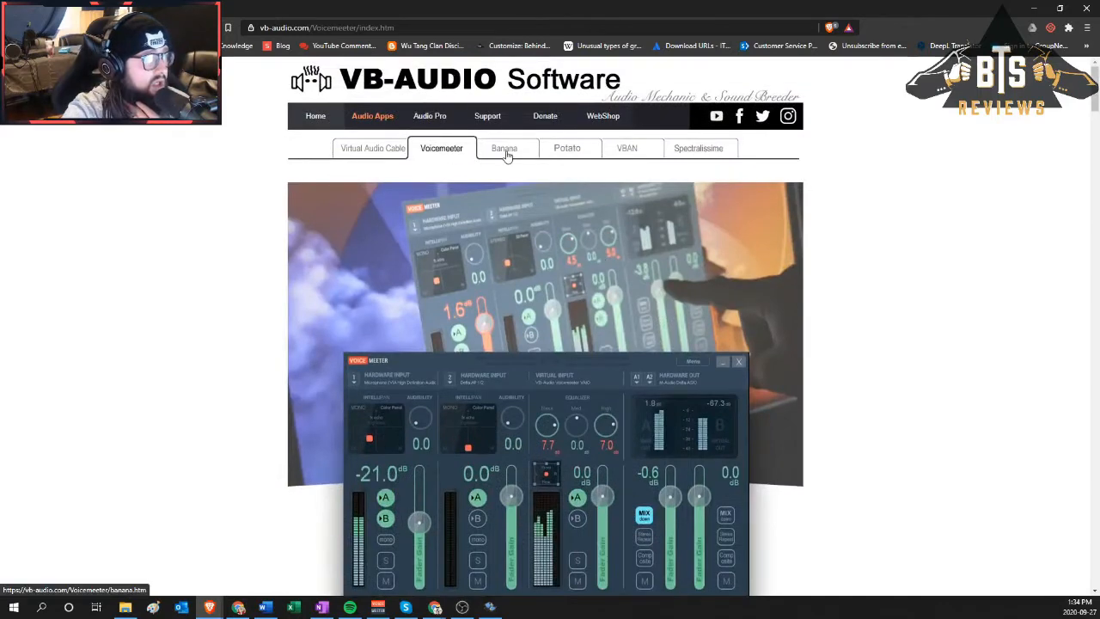
pyautogui.click(505, 148)
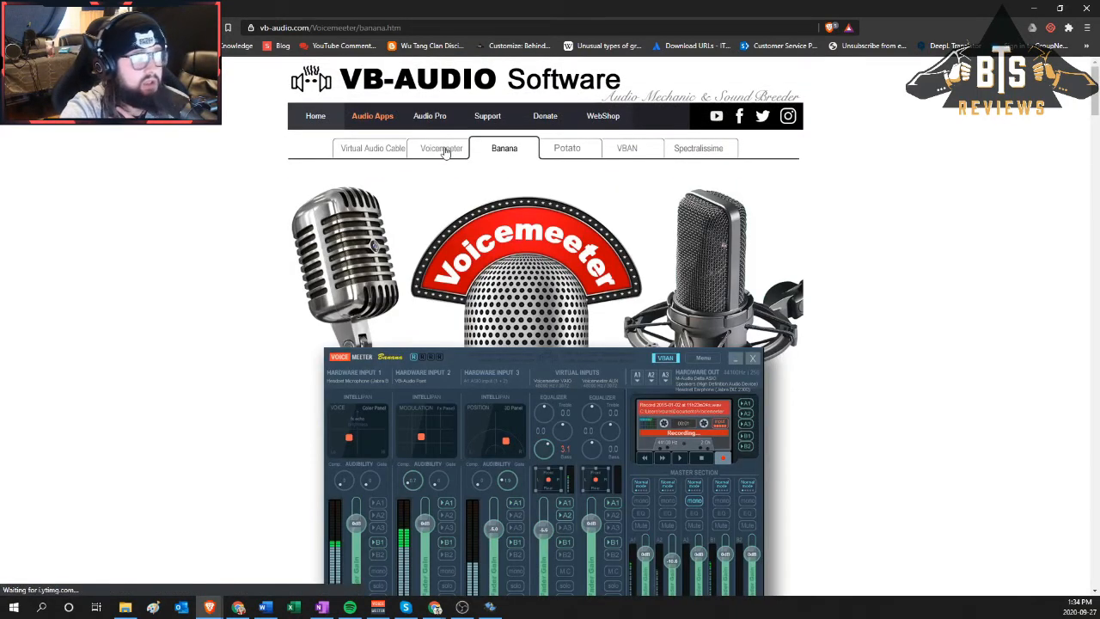
# - Examine the Banana page's description and its Voicemeeter 2.0.5.3 ZIP and EXE installer options
pyautogui.scroll(-1, 323, 365)
pyautogui.scroll(-1, 323, 365)
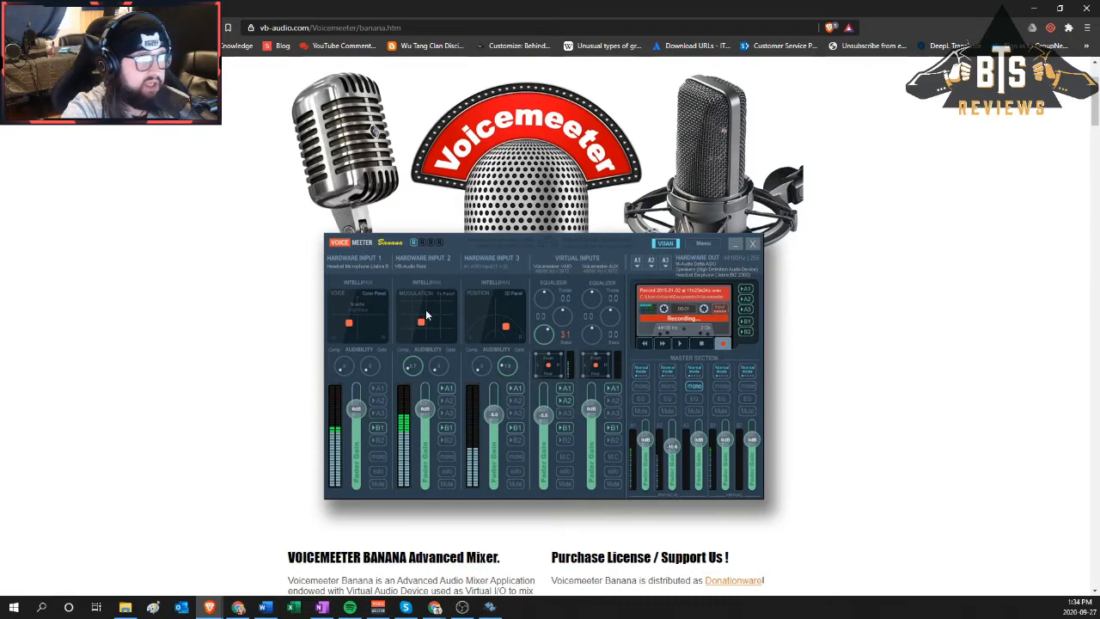
pyautogui.scroll(-2, 434, 308)
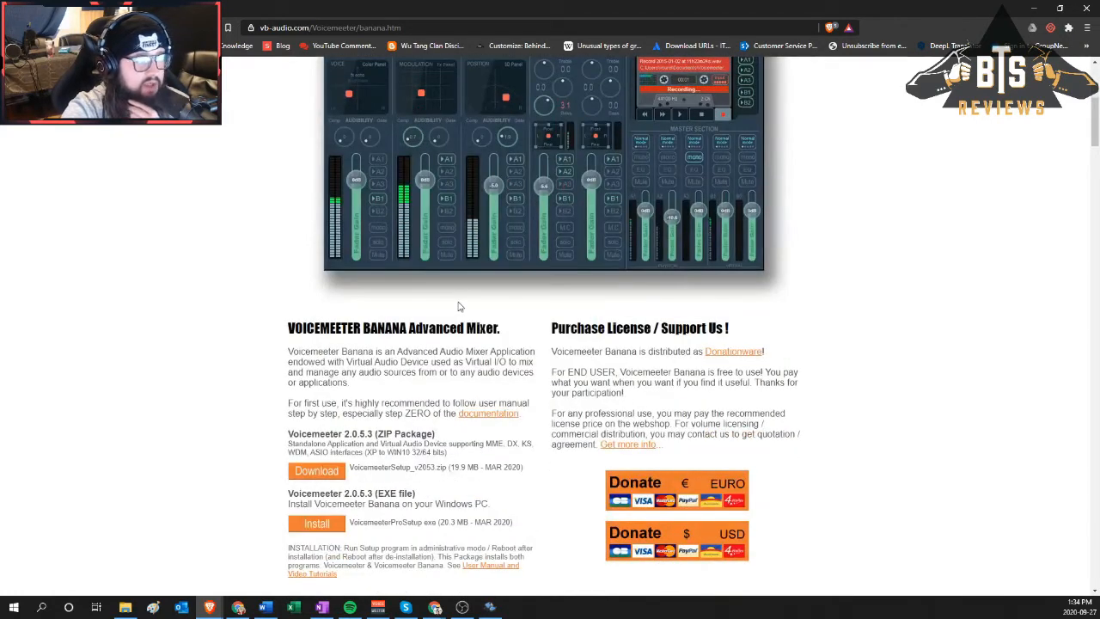
pyautogui.scroll(-1, 456, 307)
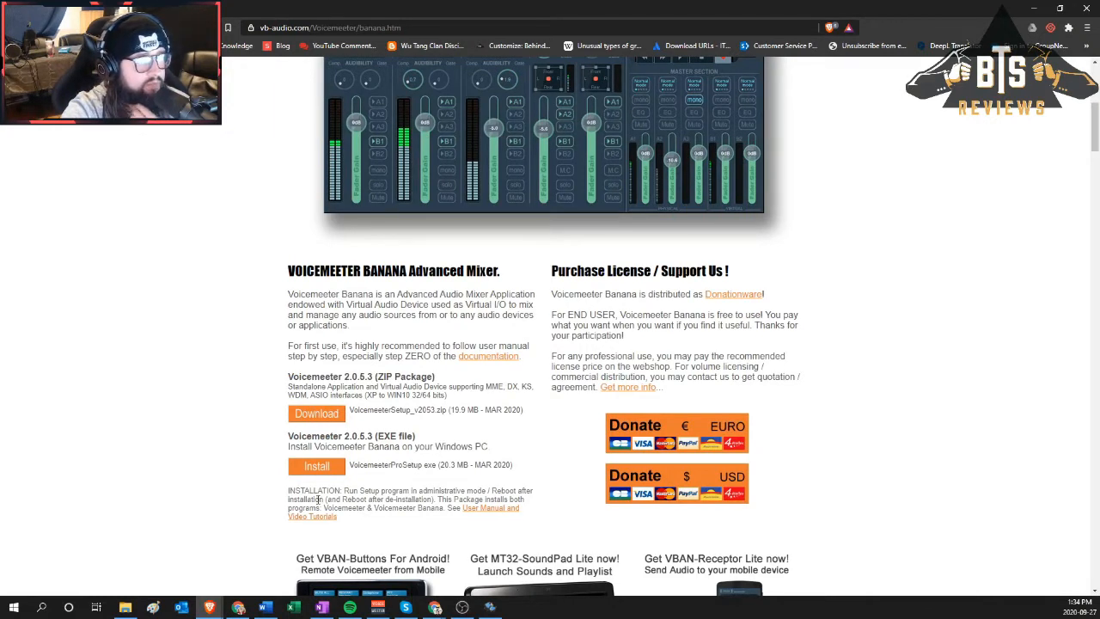
pyautogui.click(311, 467)
pyautogui.scroll(5, 491, 438)
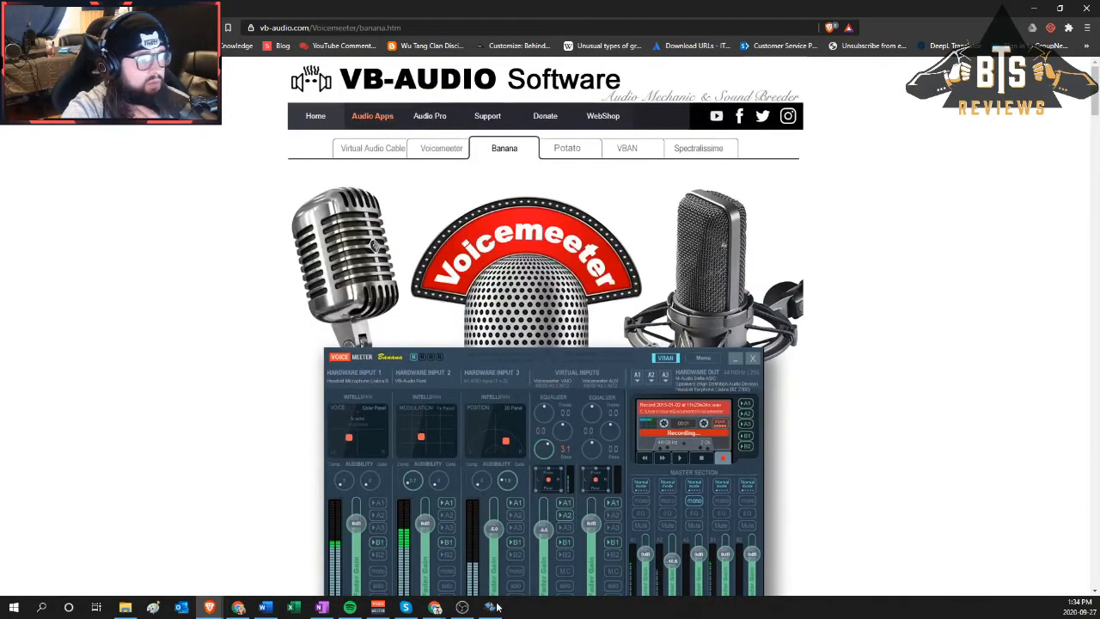
# - Show the running Voicemeeter Banana mixer, minimise it, and open the Virtual Audio Cable page on the VB-Audio site
pyautogui.click(378, 609)
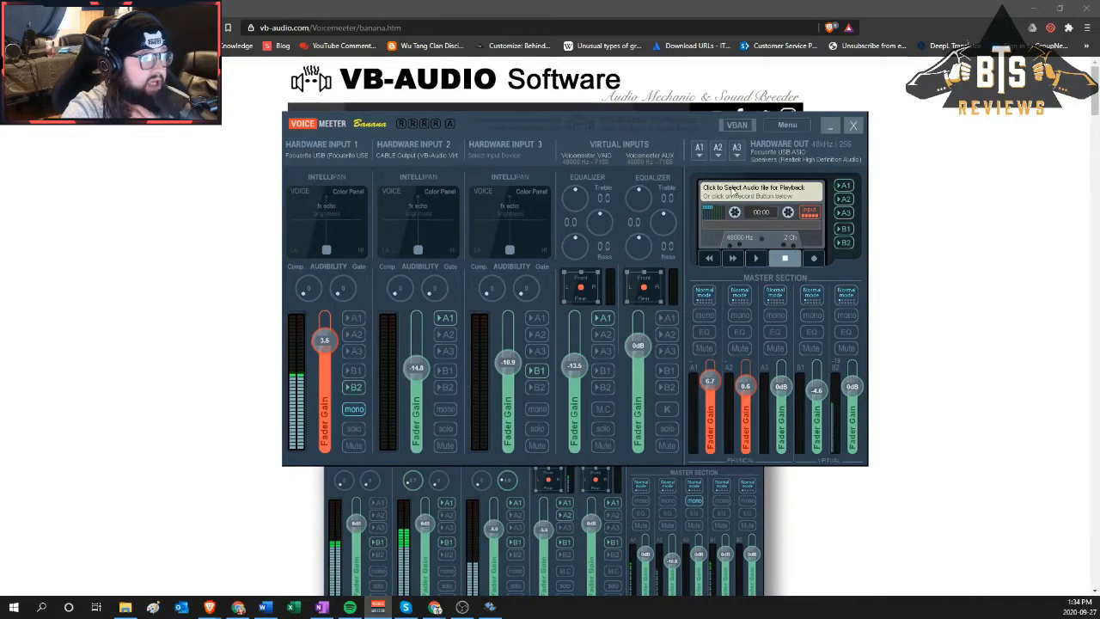
pyautogui.click(830, 126)
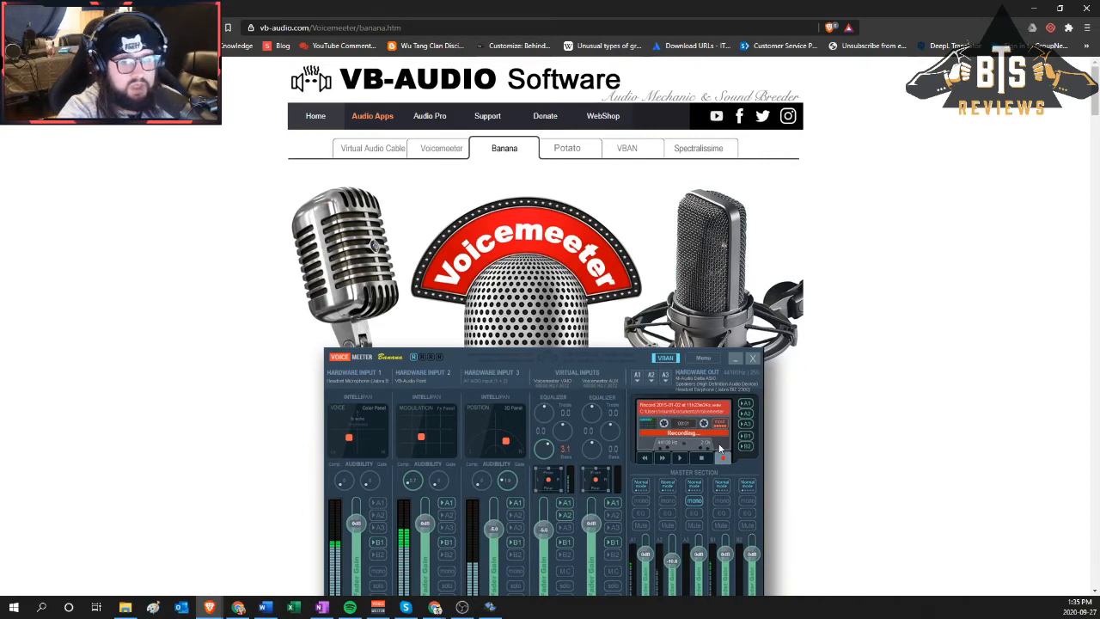
pyautogui.scroll(-3, 888, 447)
pyautogui.scroll(3, 869, 433)
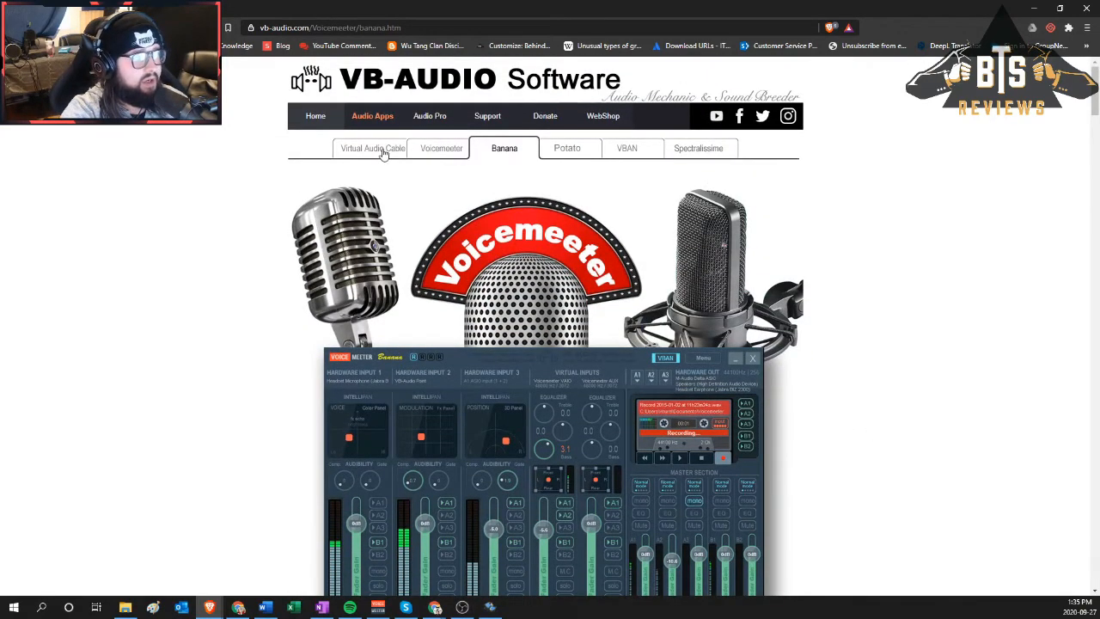
pyautogui.click(400, 148)
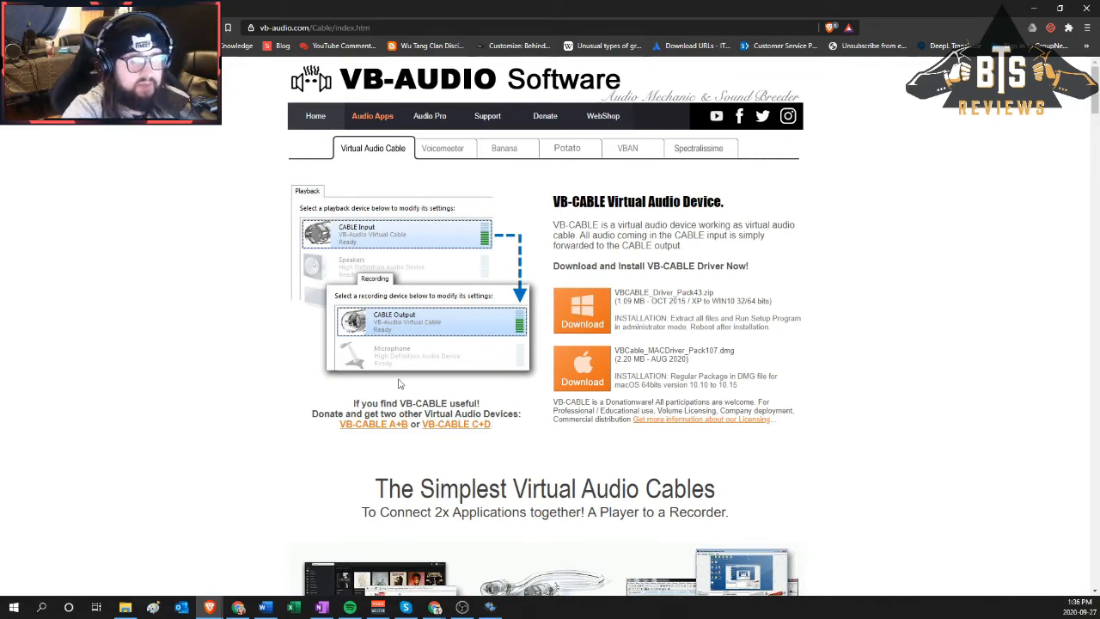
# - Minimise the browser, bring the Windows Sound window onto this screen and check the default device among the playback devices
pyautogui.click(1035, 12)
pyautogui.moveTo(1099, 53); pyautogui.dragTo(458, 134)
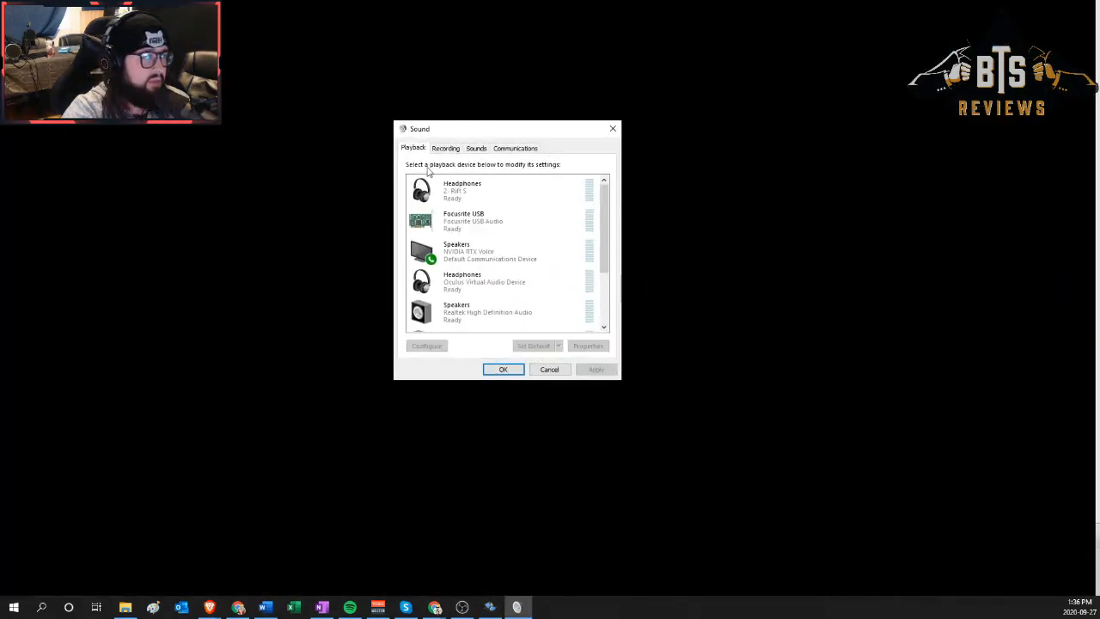
pyautogui.click(438, 148)
pyautogui.click(417, 151)
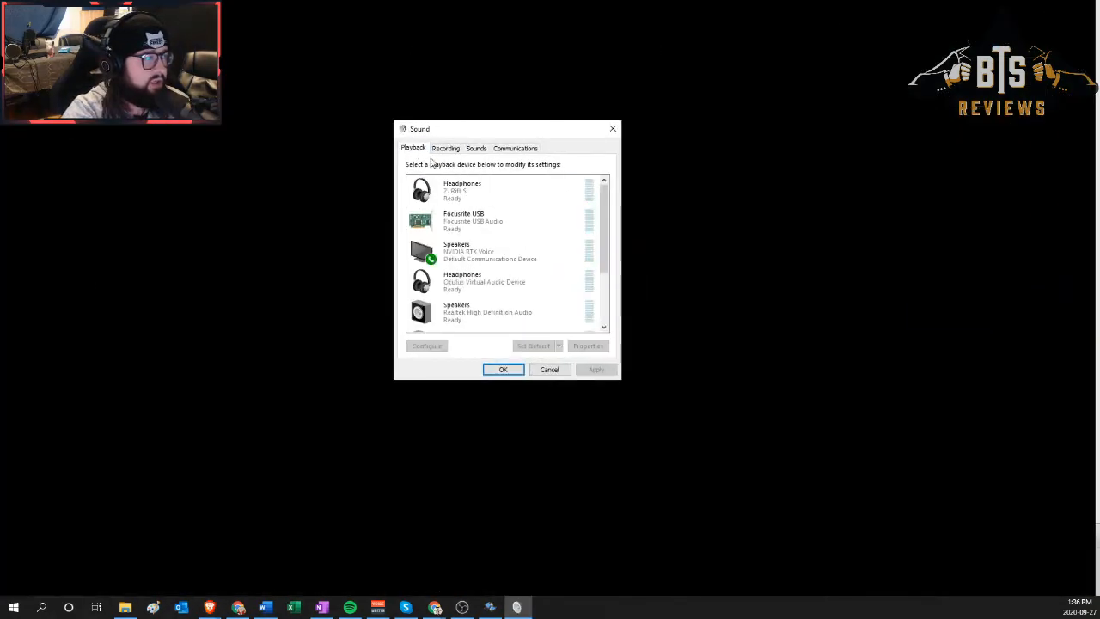
pyautogui.scroll(-3, 528, 282)
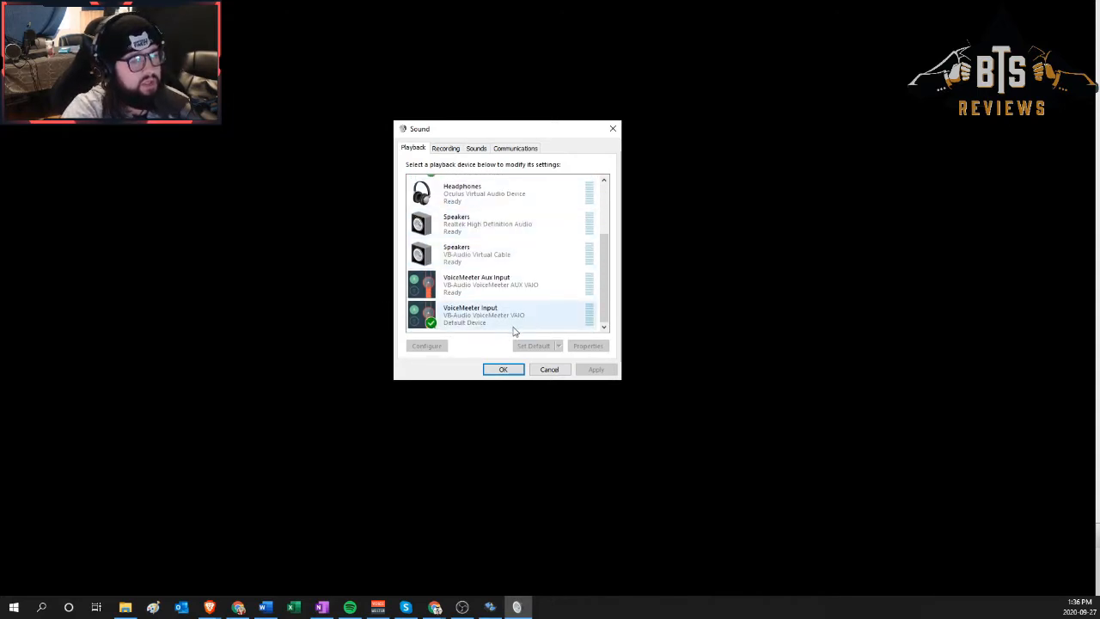
# - Review the recording devices in the Sound window, including CABLE Output and the two VoiceMeeter outputs
pyautogui.click(446, 147)
pyautogui.scroll(-3, 549, 309)
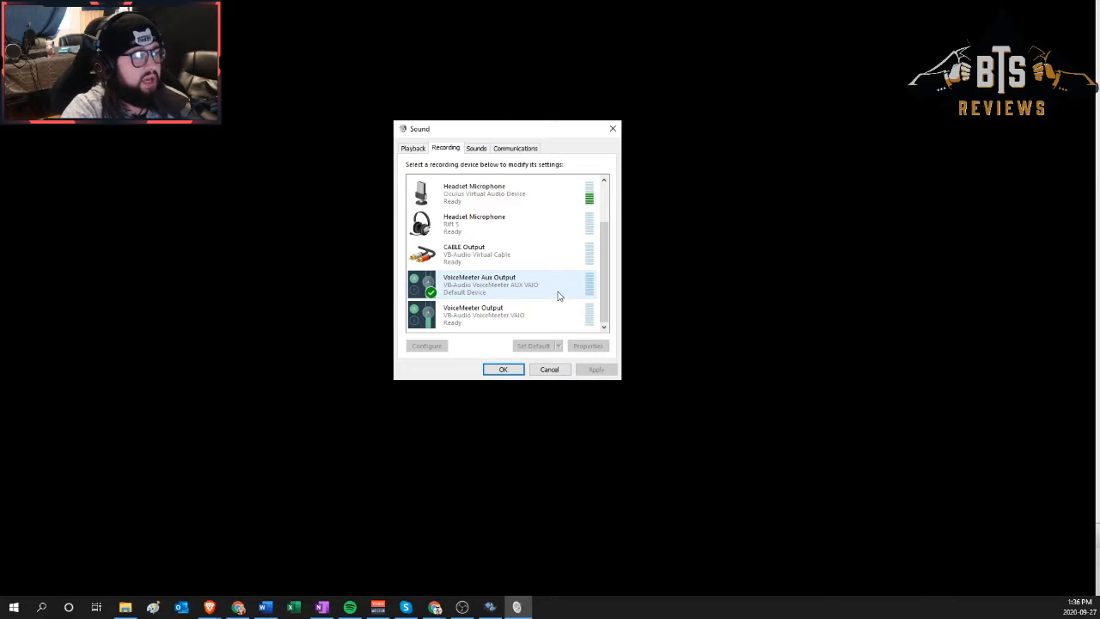
pyautogui.scroll(3, 554, 297)
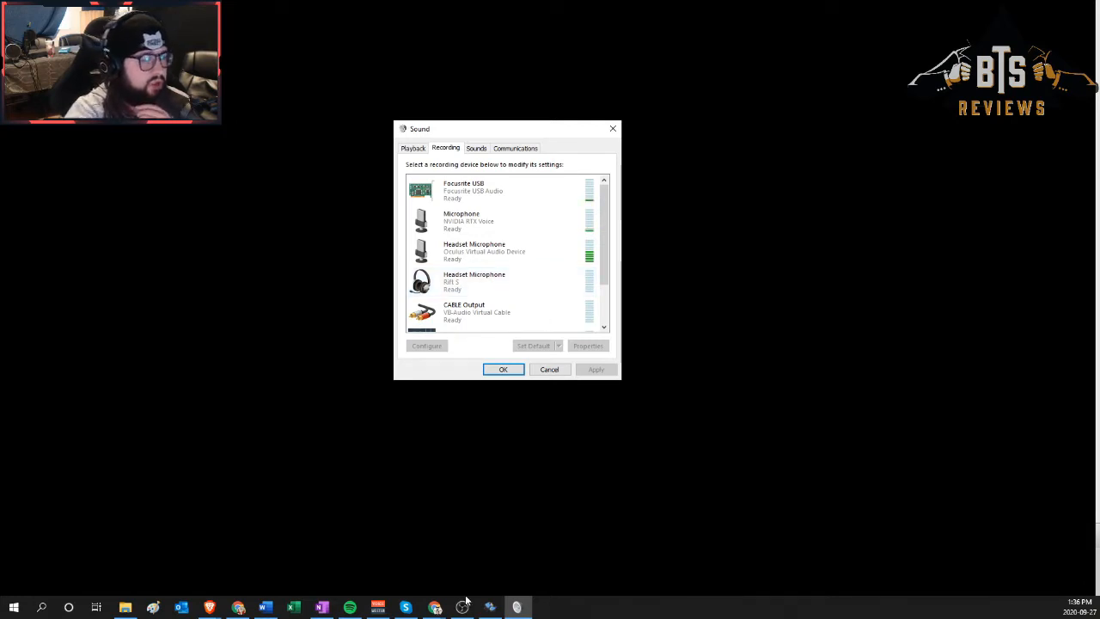
# - Switch to Voicemeeter Banana, recheck the VoiceMeeter entries among the Sound recording devices, and return to the mixer
pyautogui.click(377, 607)
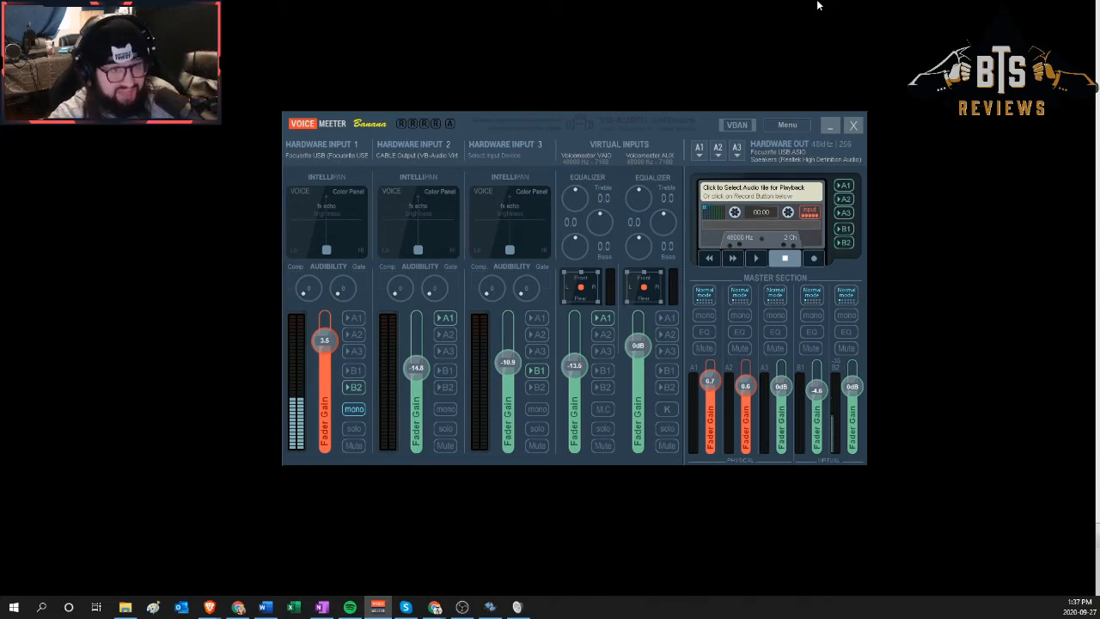
pyautogui.click(516, 607)
pyautogui.scroll(-1, 506, 258)
pyautogui.scroll(-1, 505, 258)
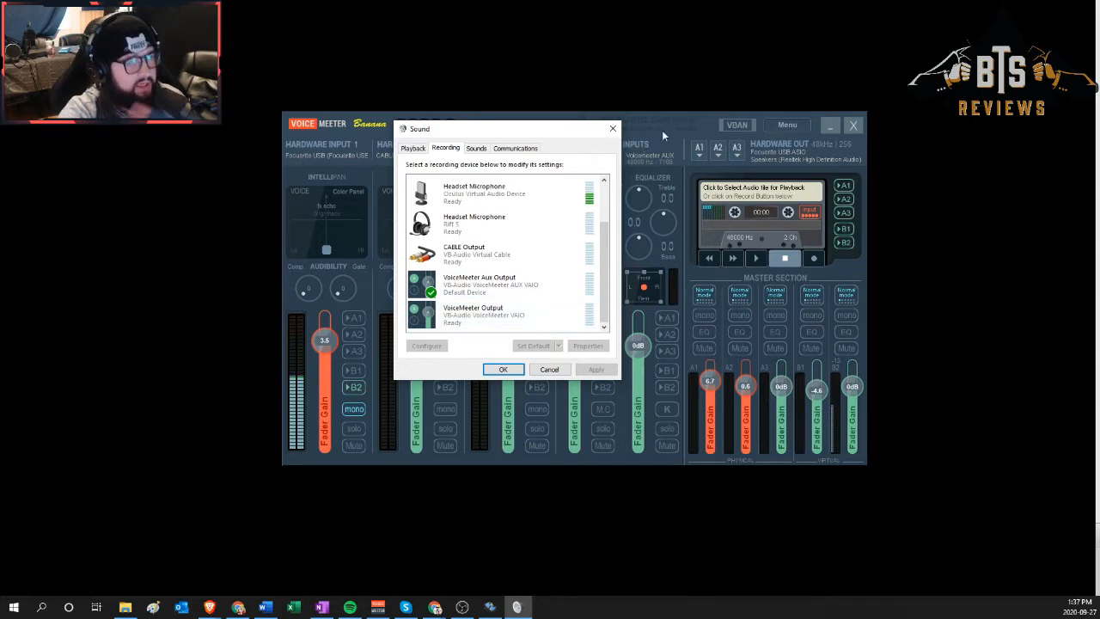
pyautogui.click(683, 117)
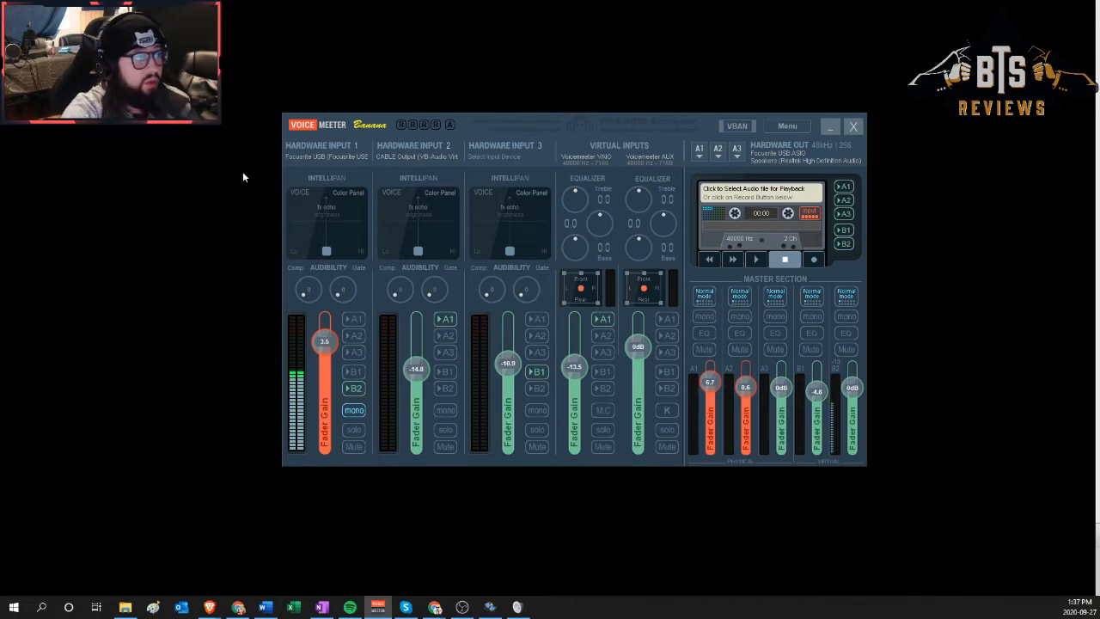
# - Check which devices are assigned to Hardware Input 1 and Hardware Input 2, leaving both selections as they are
pyautogui.click(318, 151)
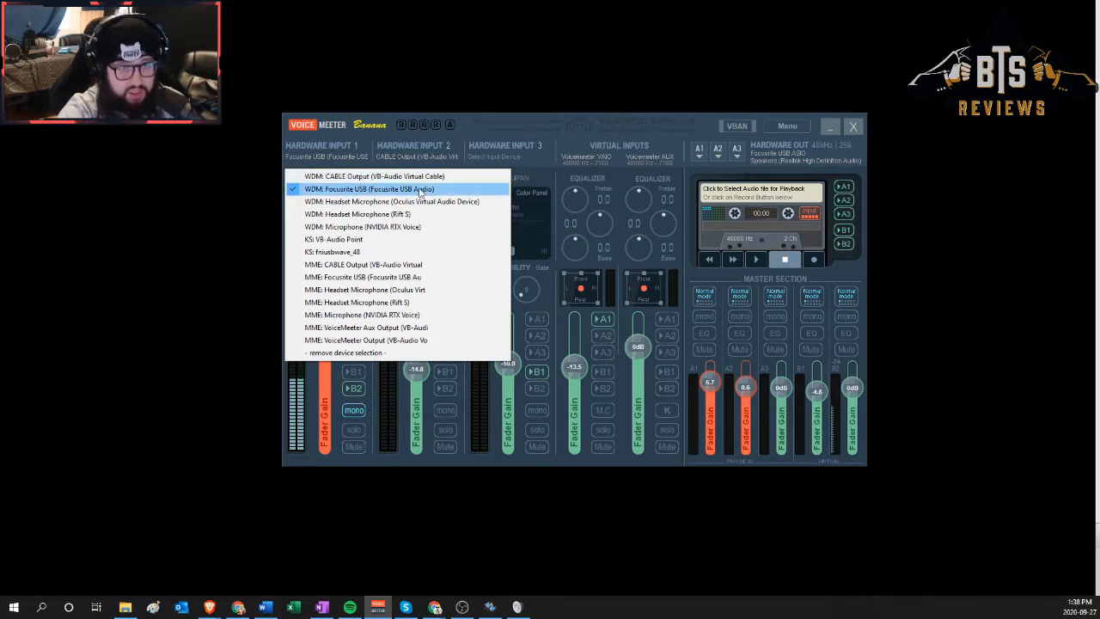
pyautogui.click(540, 128)
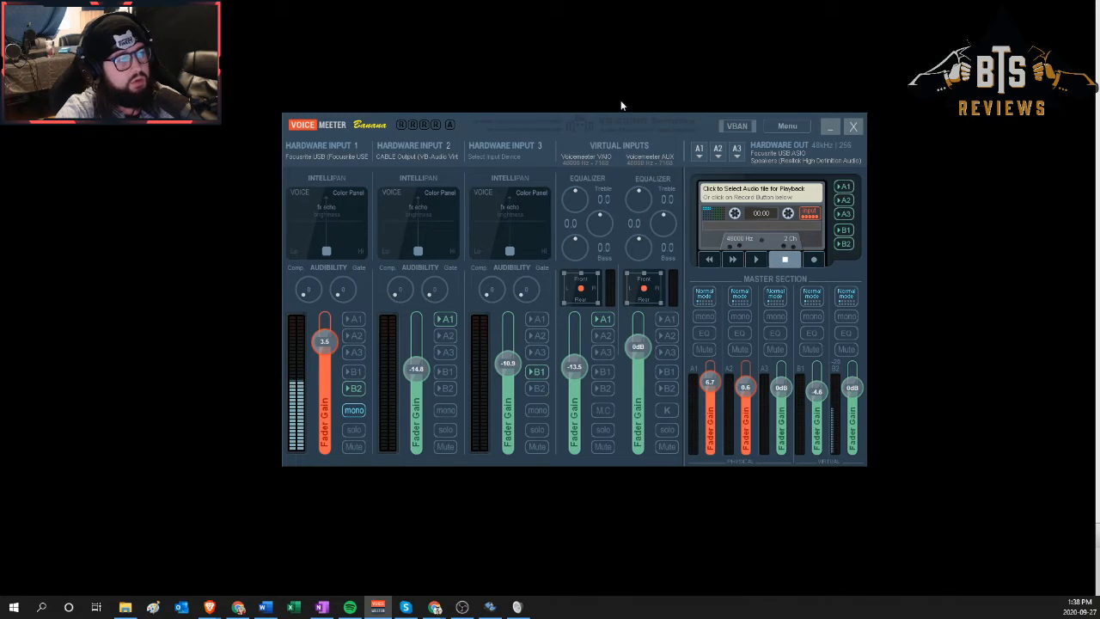
pyautogui.click(426, 154)
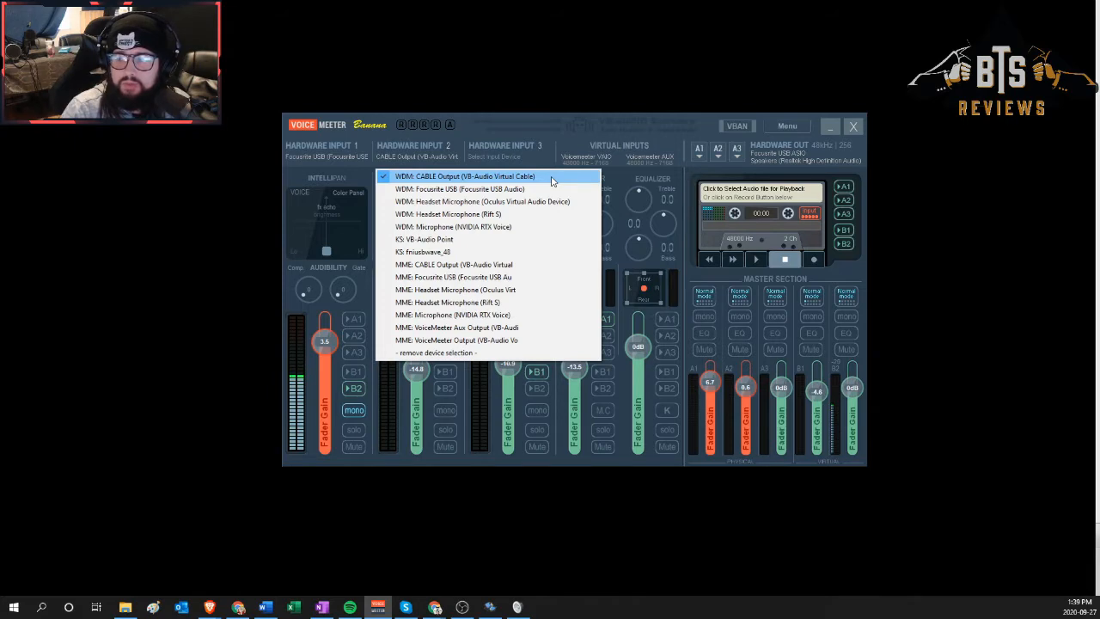
pyautogui.click(364, 119)
# - Bring the OBS window onto this screen, select the Mics source and review the audio sources
pyautogui.moveTo(501, 617); pyautogui.dragTo(526, 2)
pyautogui.scroll(-1, 263, 531)
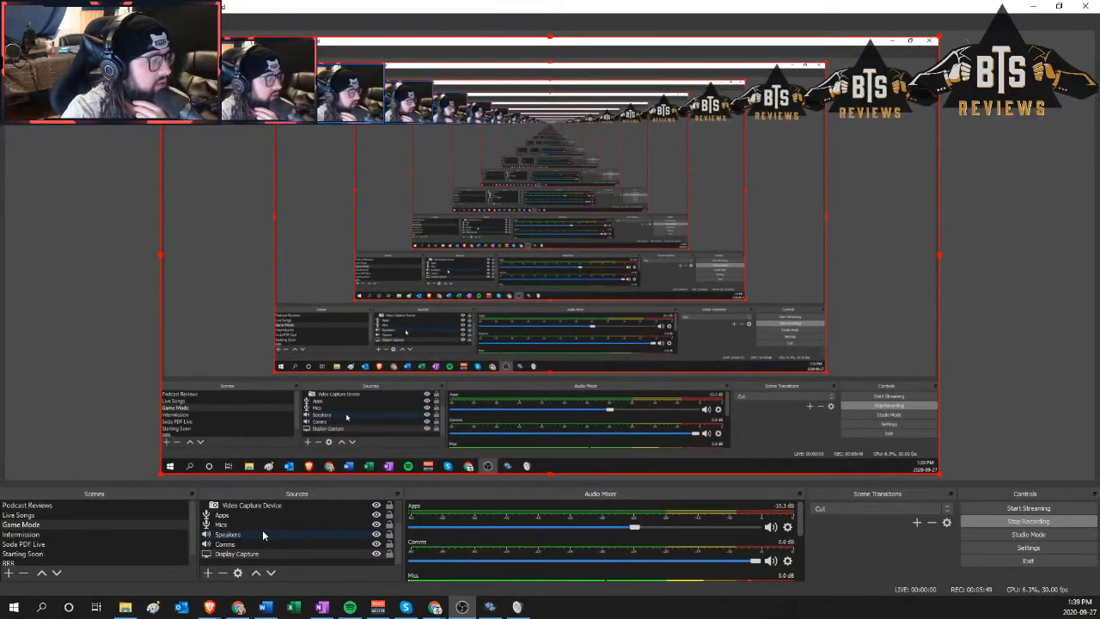
pyautogui.click(251, 527)
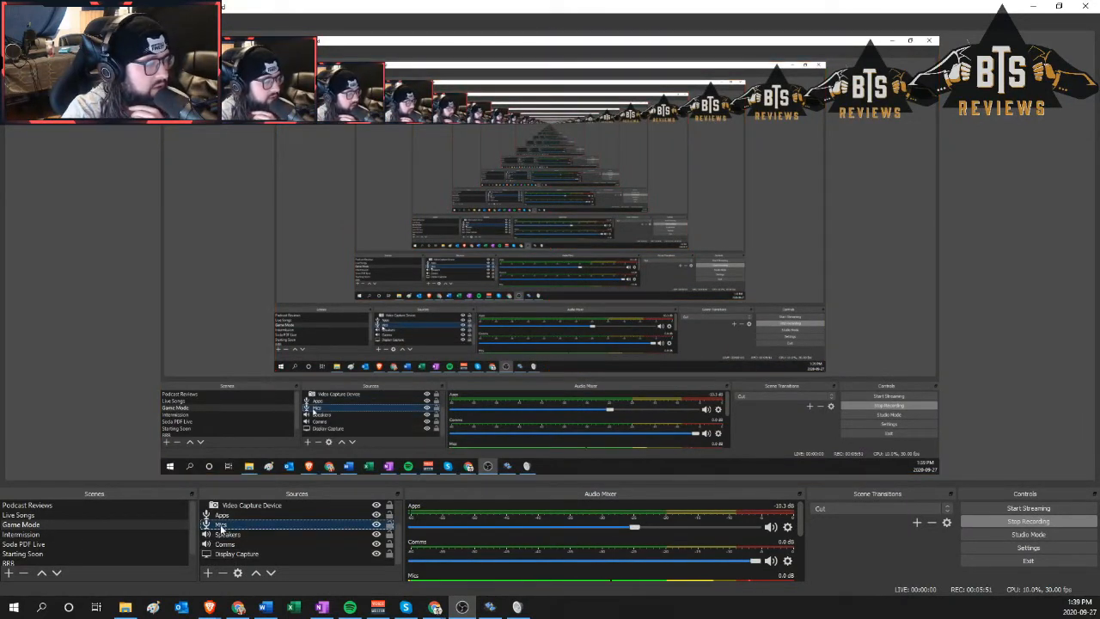
pyautogui.scroll(-2, 788, 525)
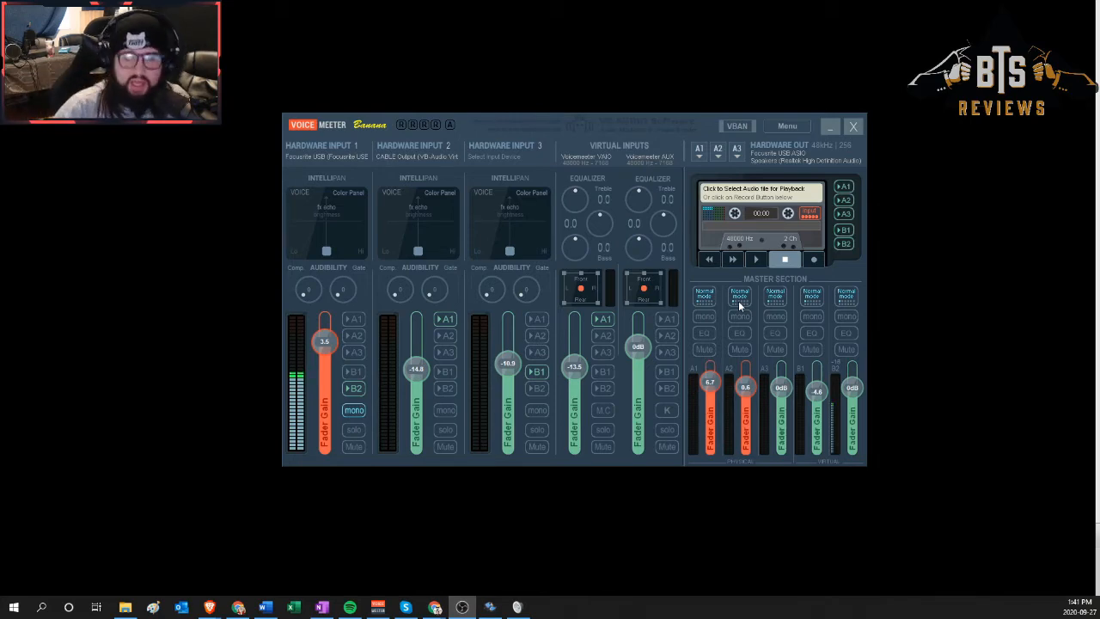
# - Check which devices are assigned to hardware outputs A1 and A2 in Voicemeeter Banana without changing them
pyautogui.click(698, 151)
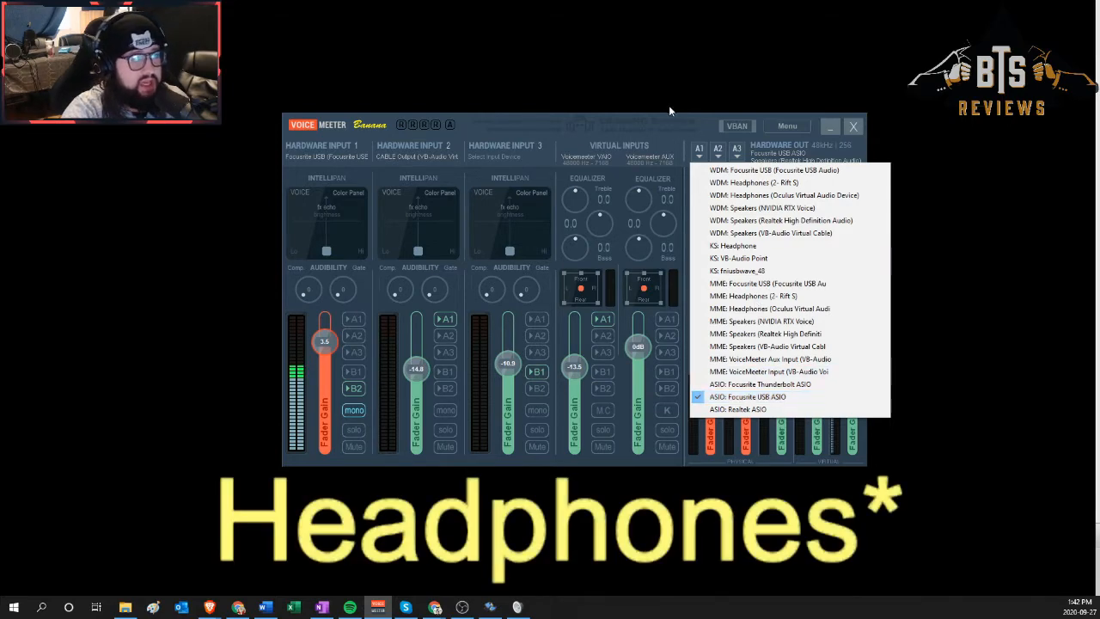
pyautogui.click(705, 127)
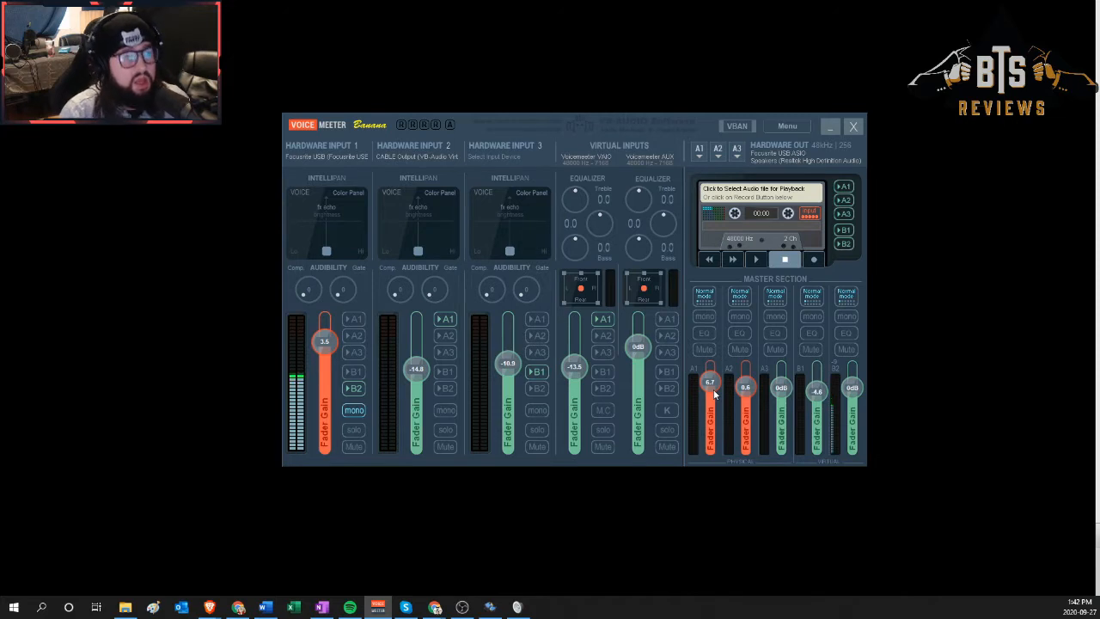
pyautogui.click(720, 153)
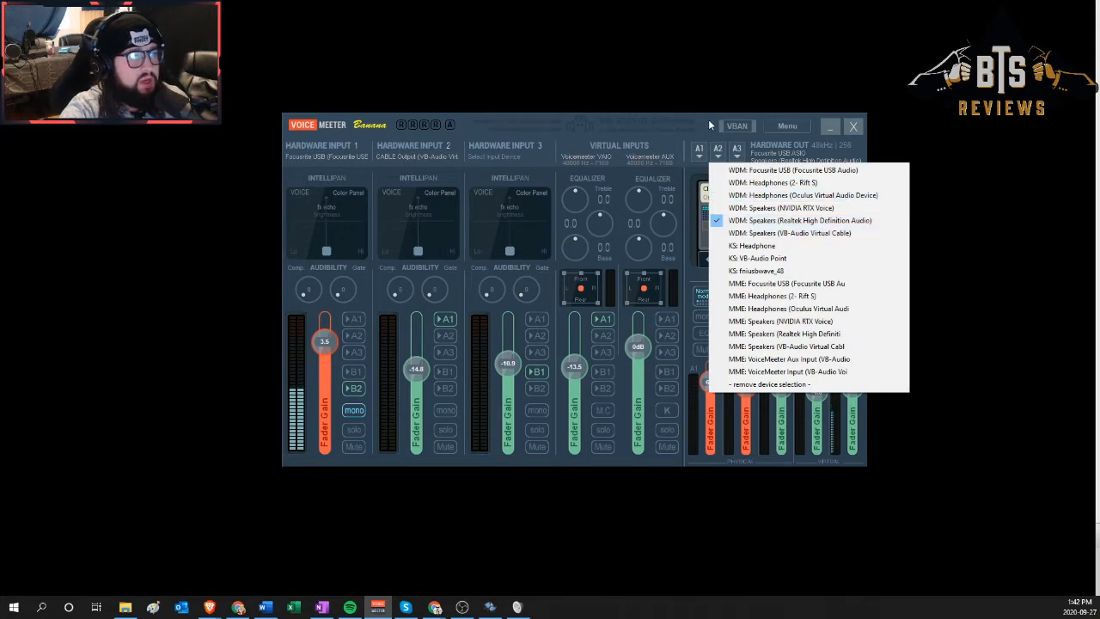
pyautogui.click(710, 126)
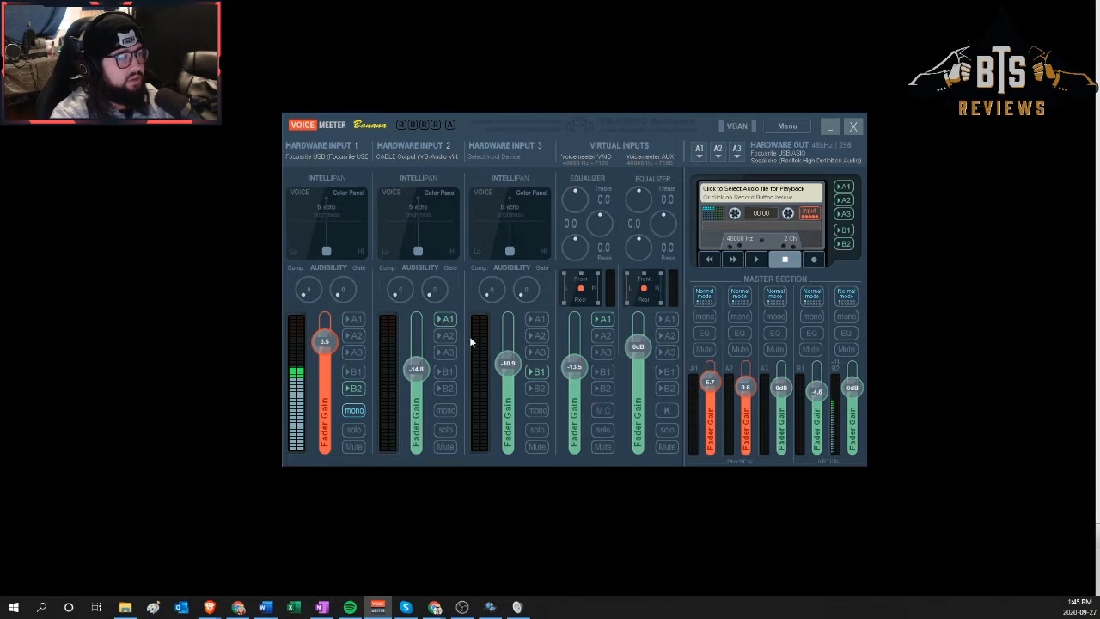
# - Route Hardware Input 2 to output A2 as well, toggling the routing to demonstrate it and leaving it on
pyautogui.click(447, 335)
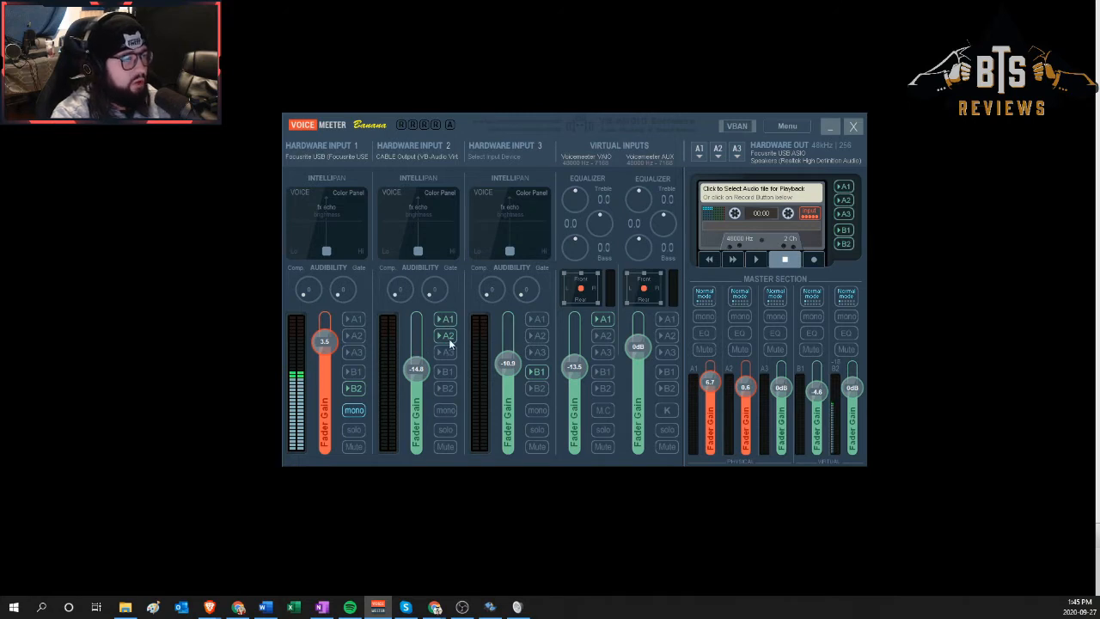
pyautogui.click(447, 335)
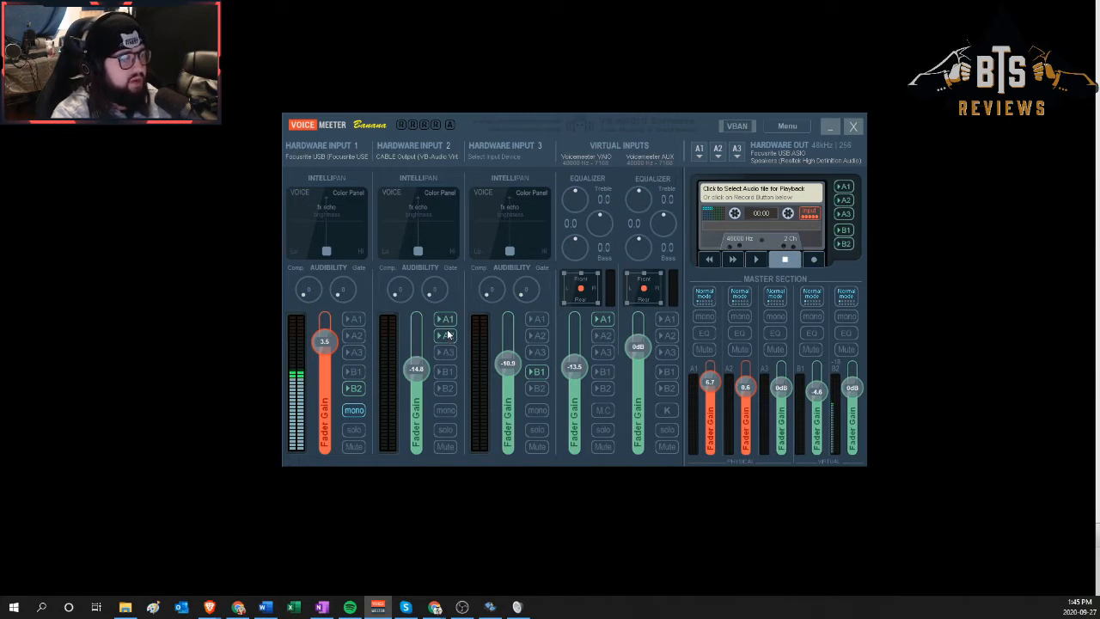
pyautogui.click(446, 335)
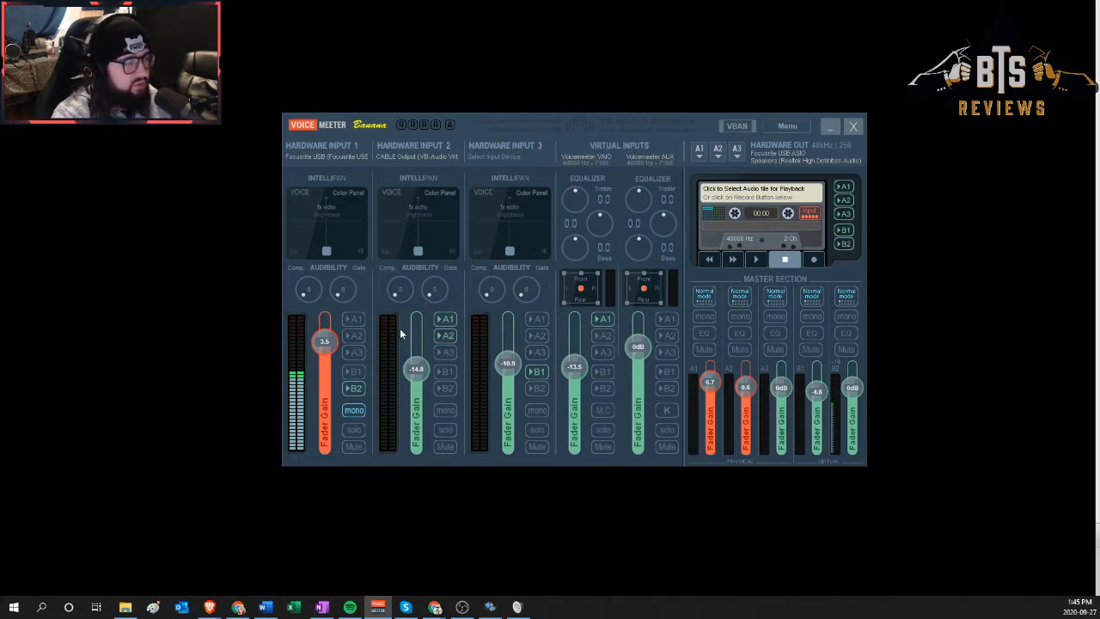
# - Route Hardware Input 2 and the Voicemeeter VAIO virtual input to output A1 only, leaving A2 off for both
pyautogui.click(443, 320)
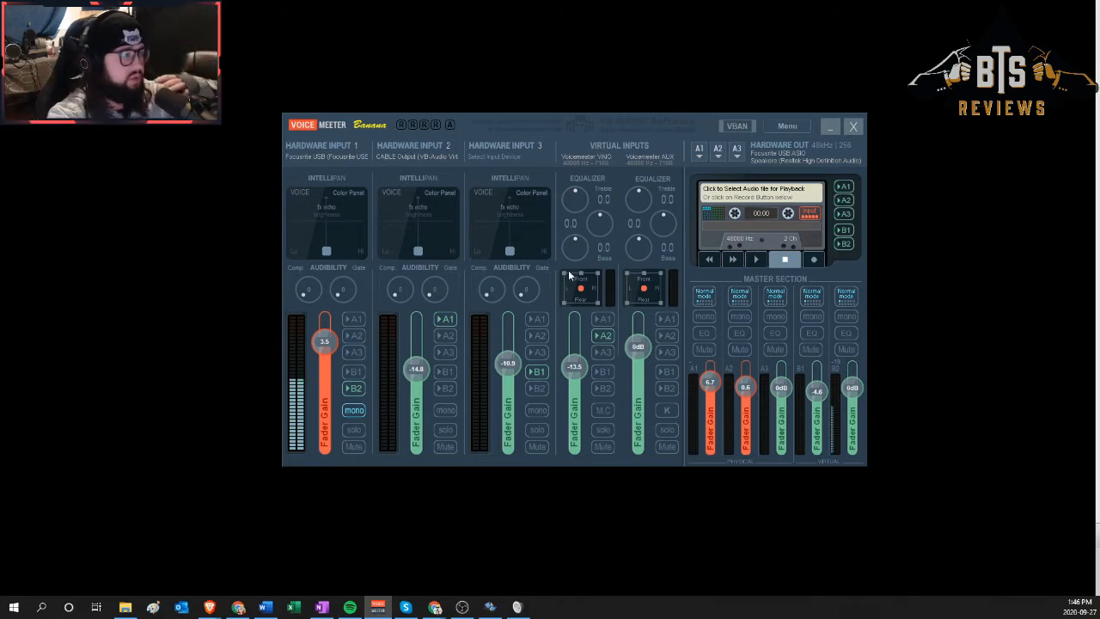
pyautogui.click(603, 319)
pyautogui.click(604, 335)
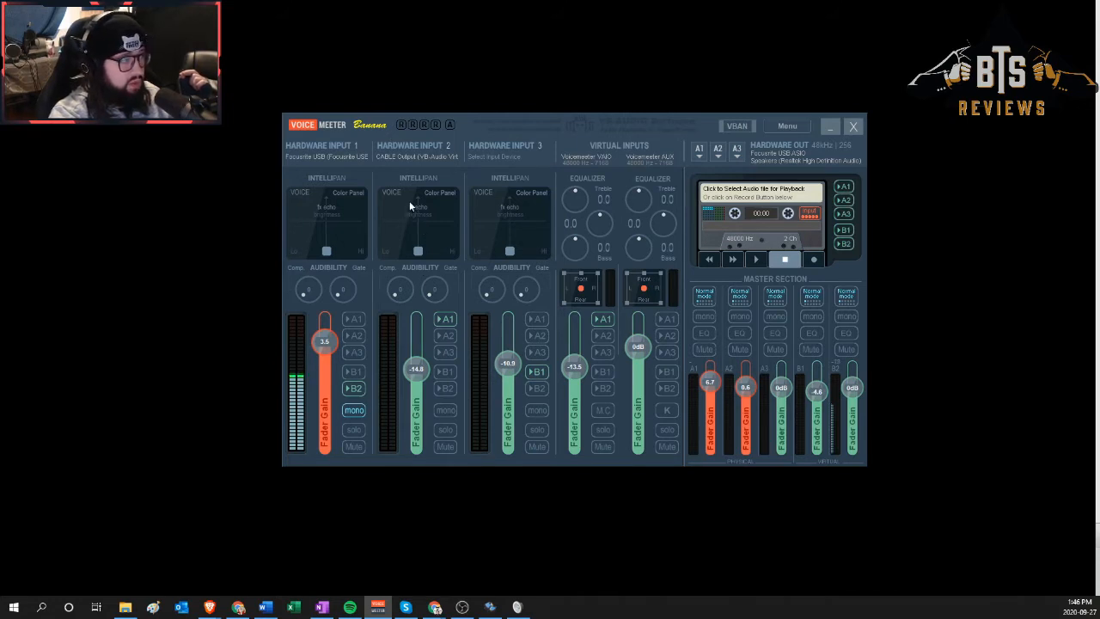
# - Toggle Hardware Input 2's A1 and Hardware Input 1's B2 routing off and on, and check Hardware Input 2's assigned device
pyautogui.click(445, 319)
pyautogui.click(445, 319)
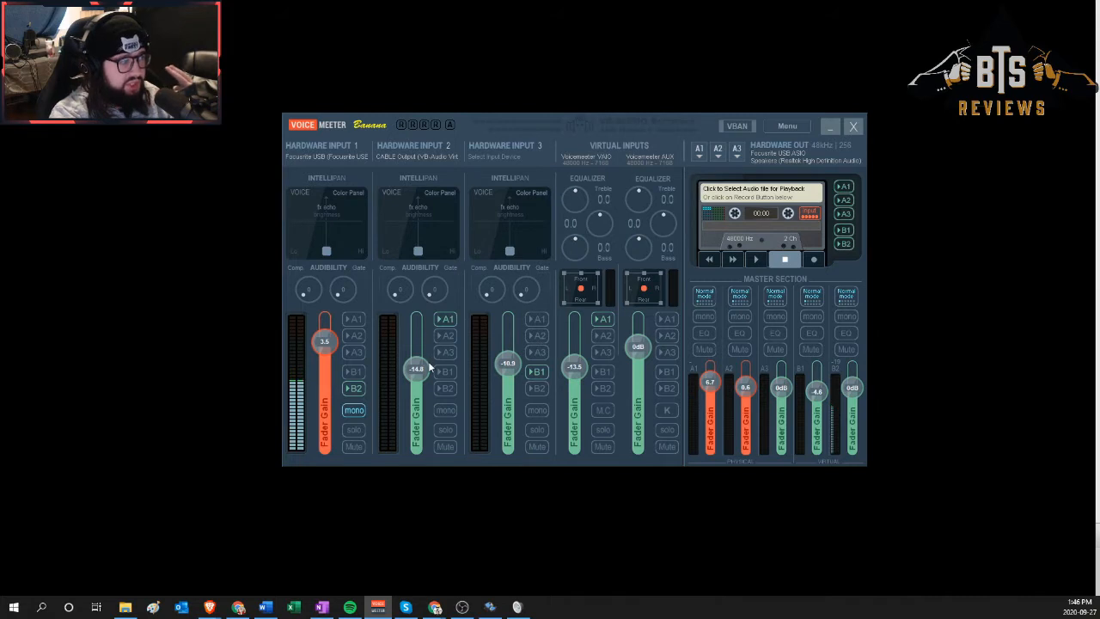
pyautogui.click(403, 149)
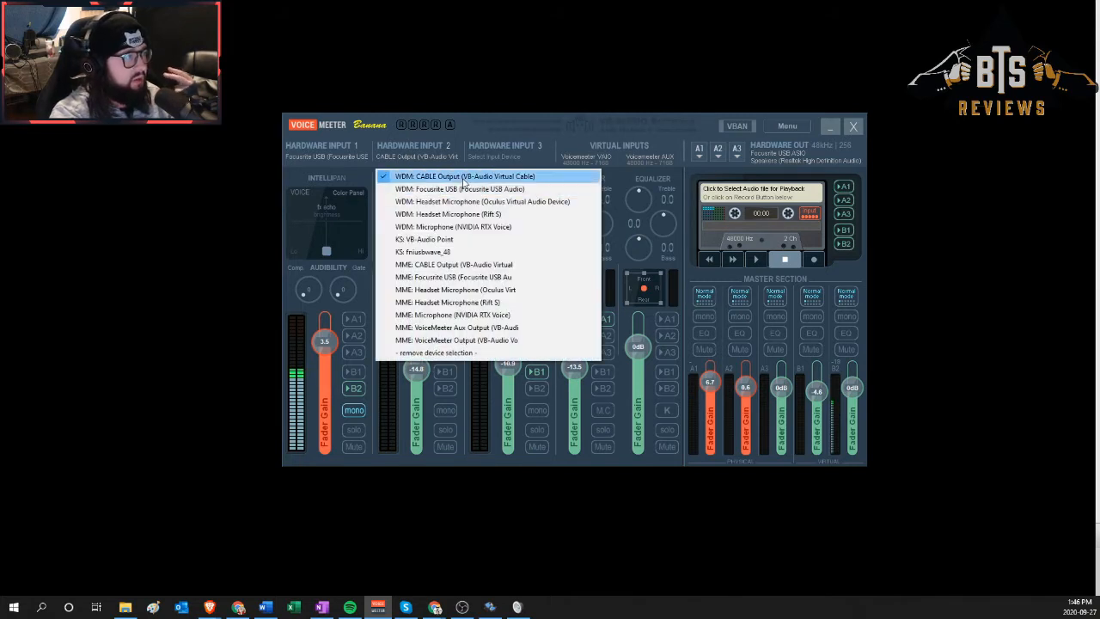
pyautogui.click(474, 125)
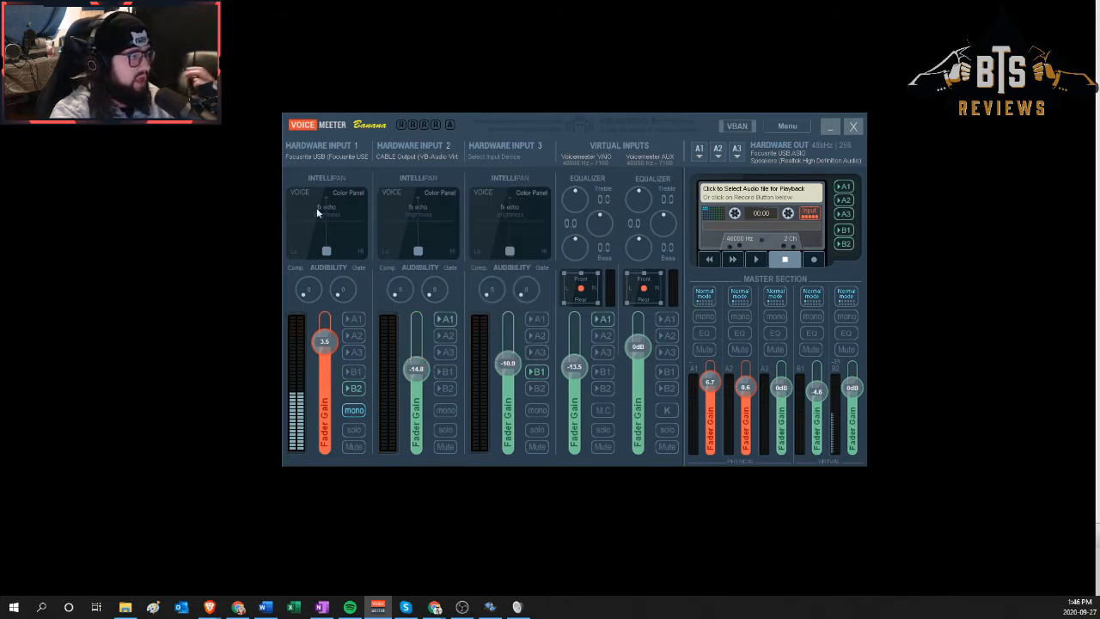
pyautogui.click(355, 391)
pyautogui.click(355, 391)
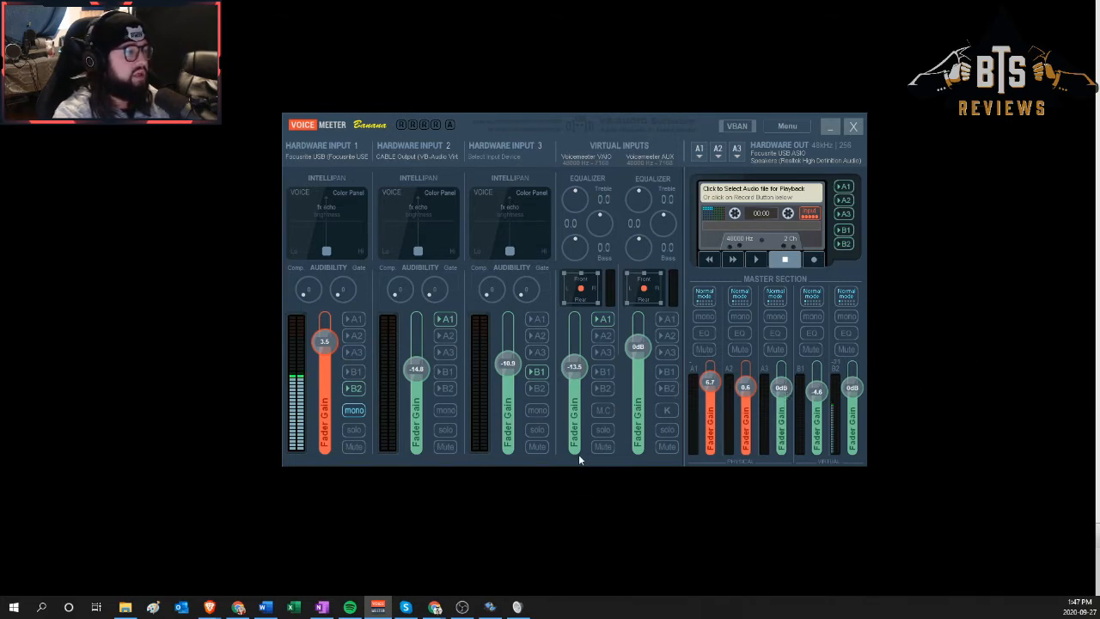
# - Examine the VoiceMeeter Input and VoiceMeeter Aux Input playback devices in Windows Sound beside the mixer, and view the recording devices
pyautogui.click(516, 607)
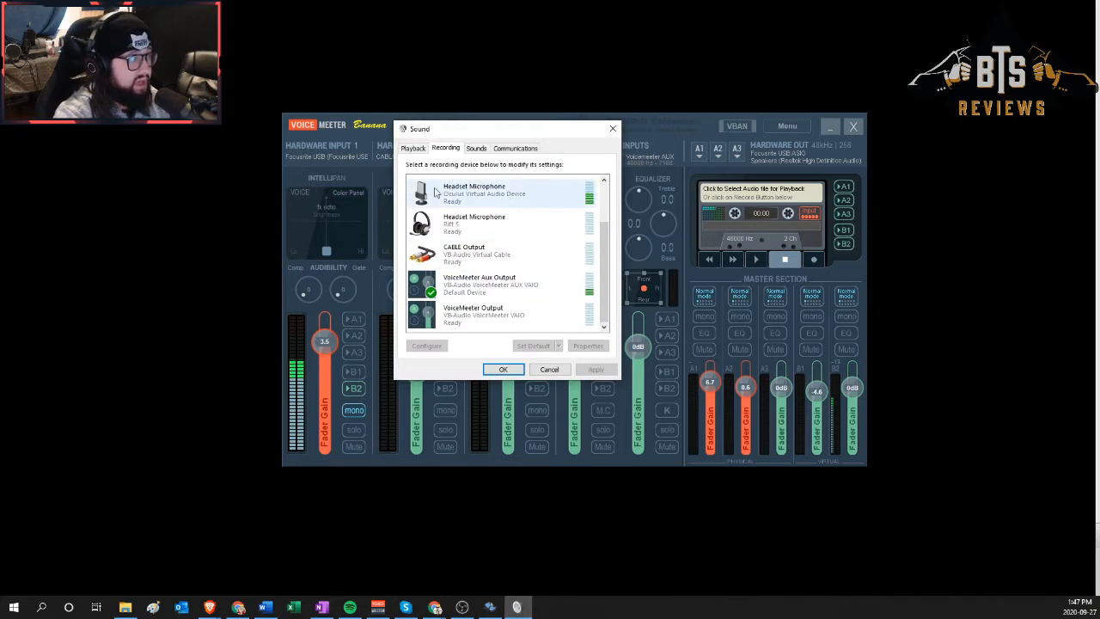
pyautogui.click(419, 149)
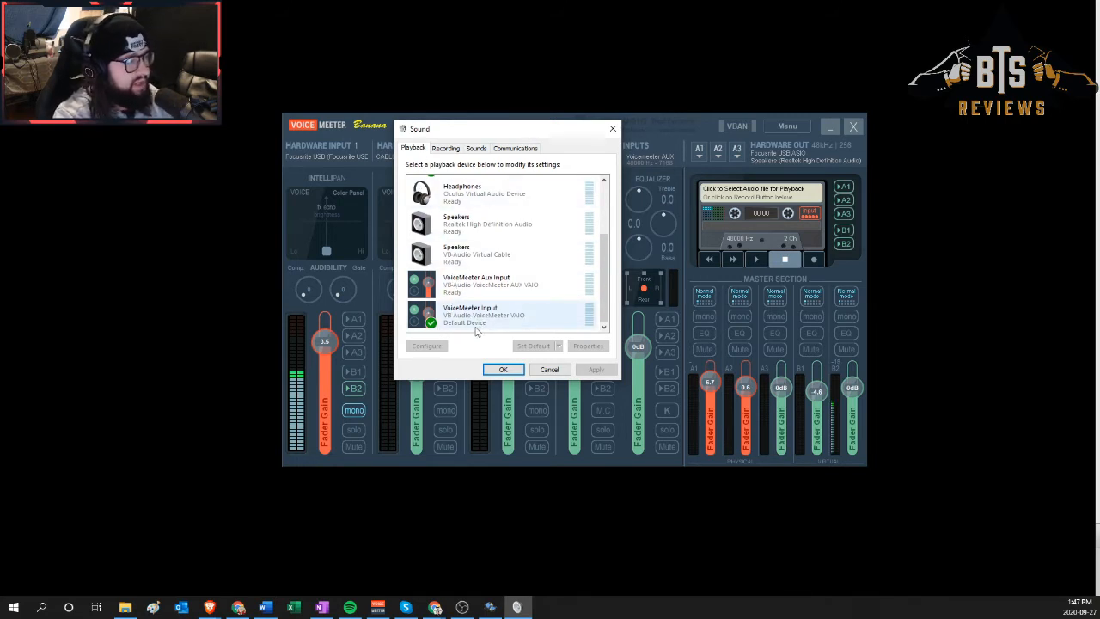
pyautogui.moveTo(542, 130); pyautogui.dragTo(329, 152)
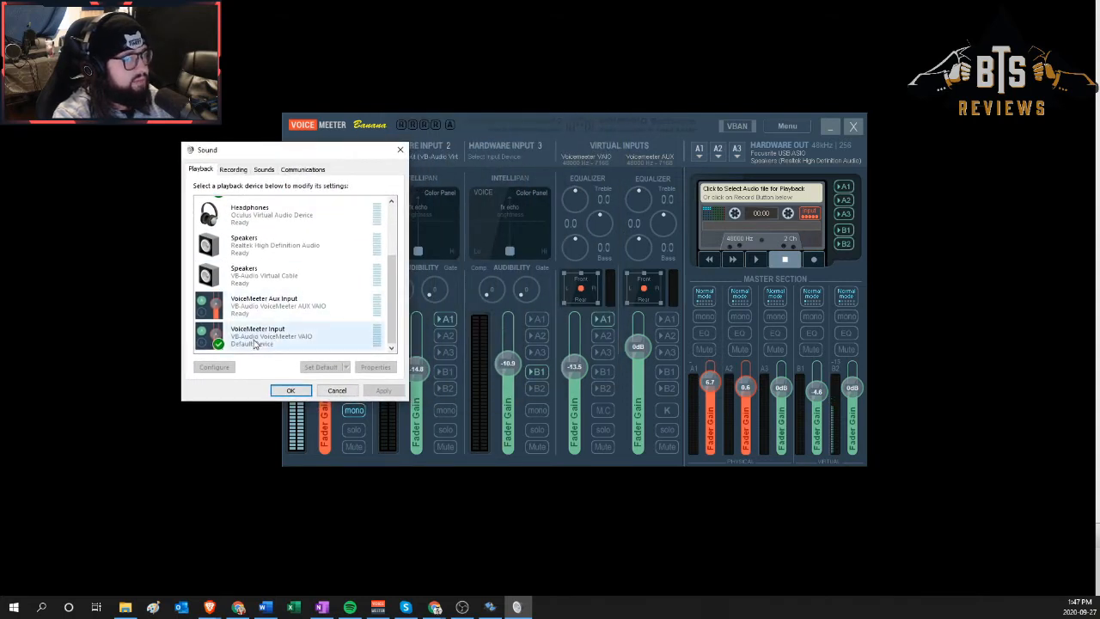
pyautogui.click(269, 312)
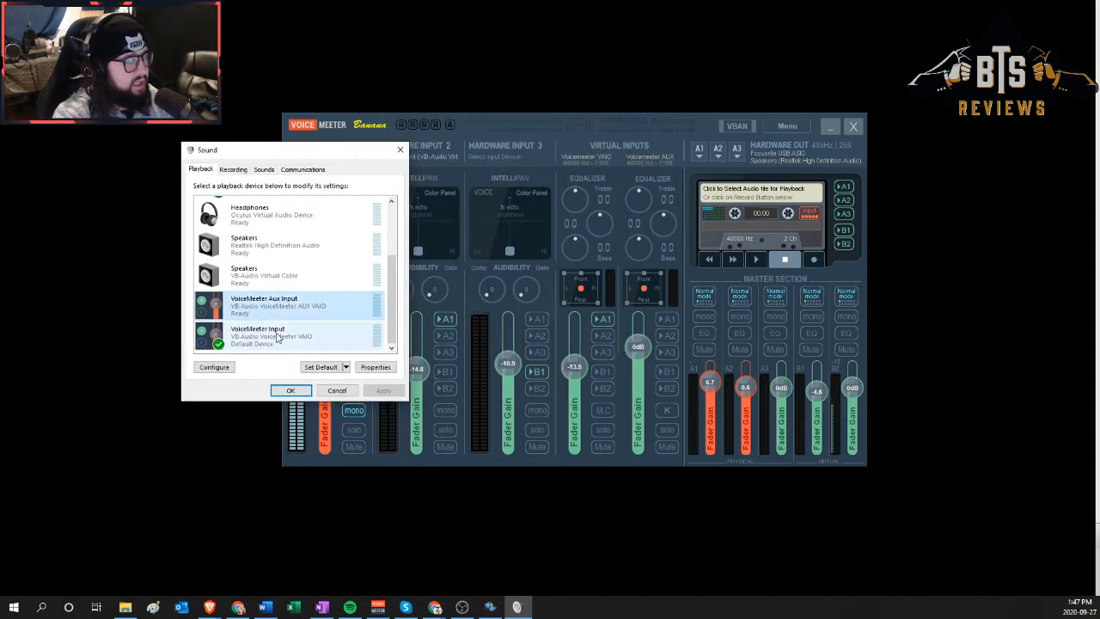
pyautogui.click(299, 343)
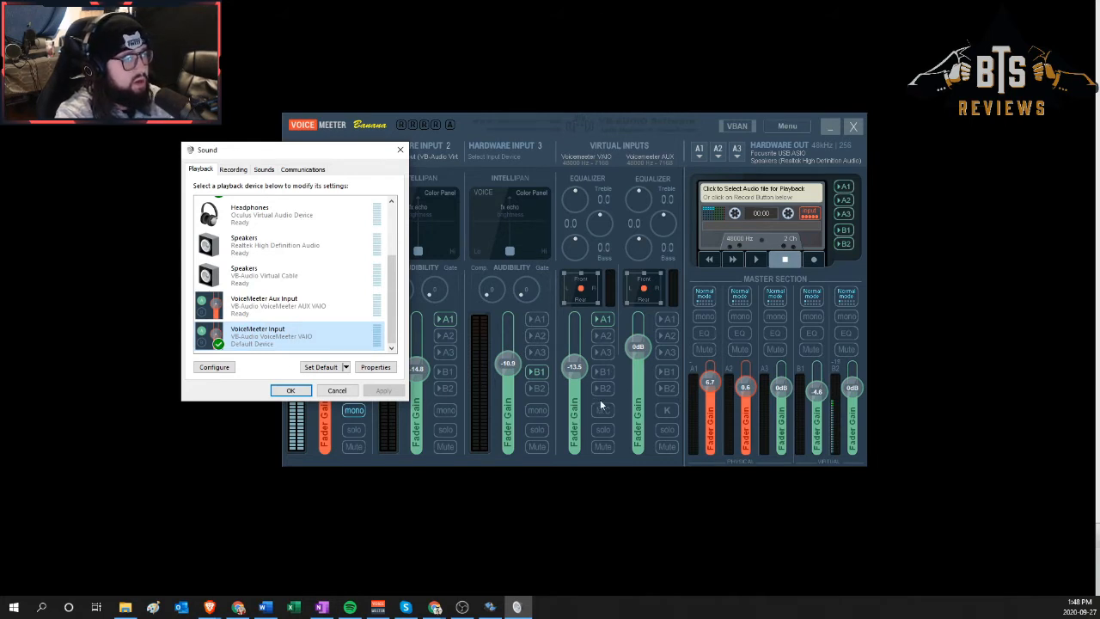
pyautogui.moveTo(374, 153); pyautogui.dragTo(305, 143)
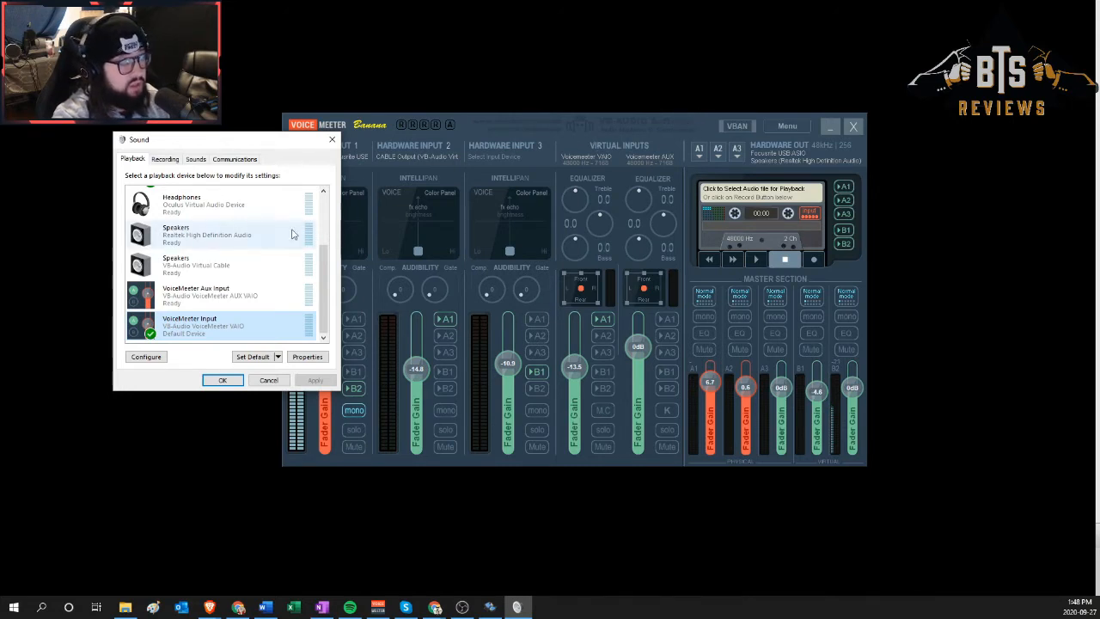
pyautogui.click(165, 159)
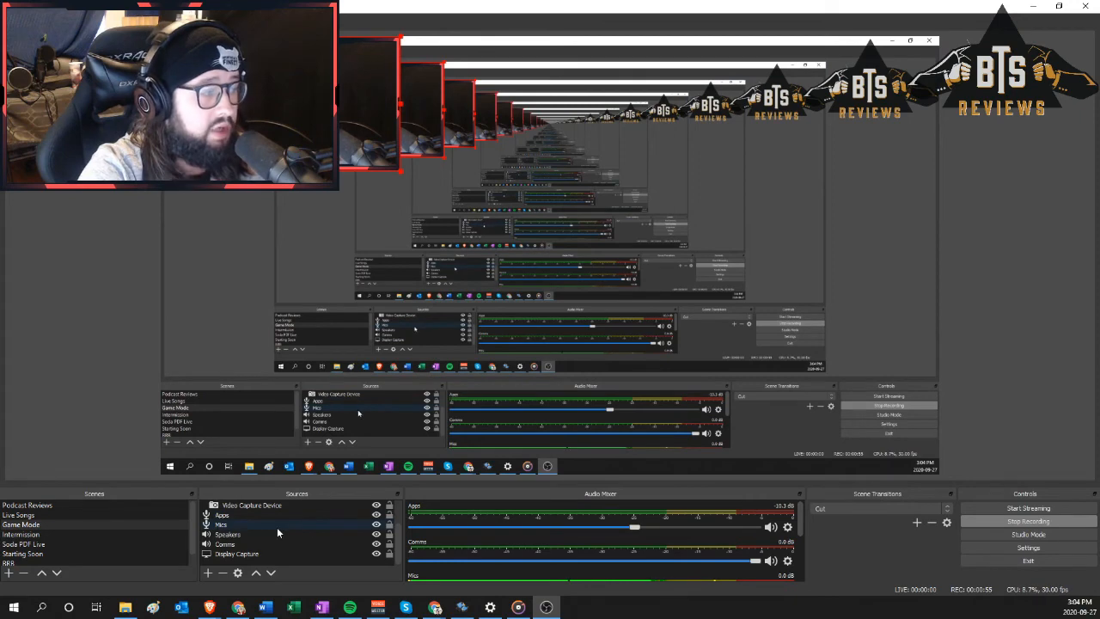
# - Check the global audio device settings in OBS without changing them, and look at the source types that can be added
pyautogui.click(1014, 551)
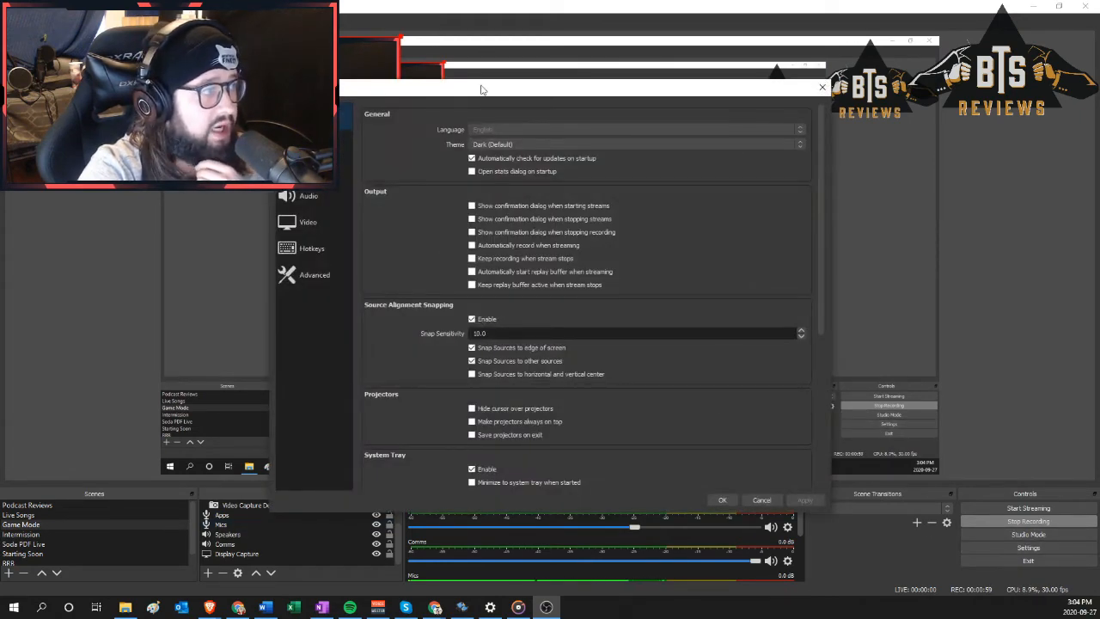
pyautogui.moveTo(477, 98); pyautogui.dragTo(483, 68)
pyautogui.click(312, 168)
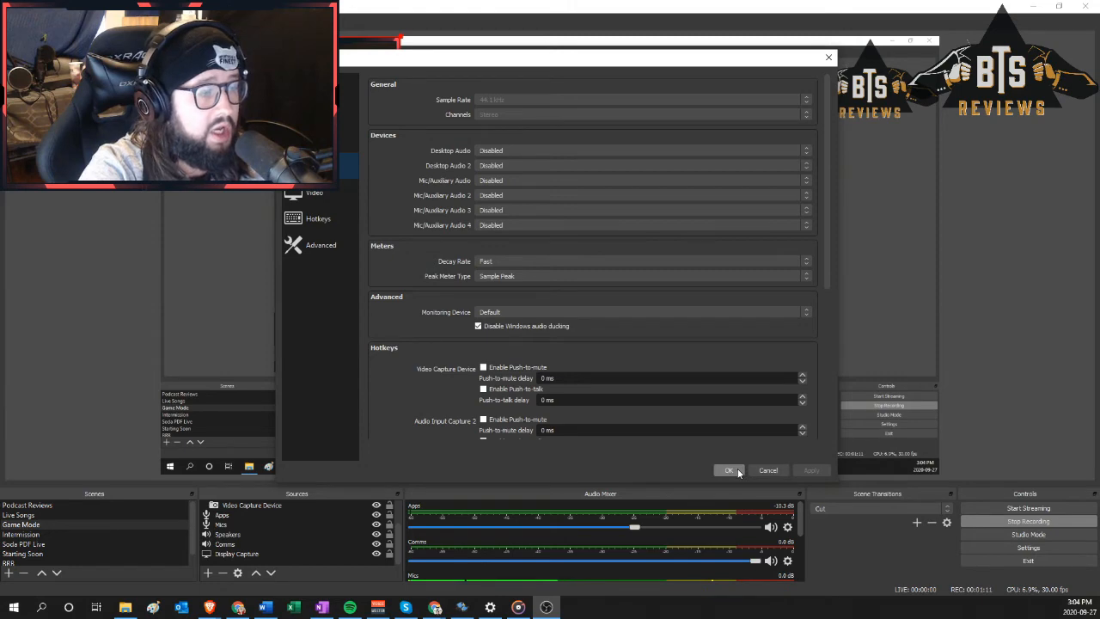
pyautogui.click(766, 470)
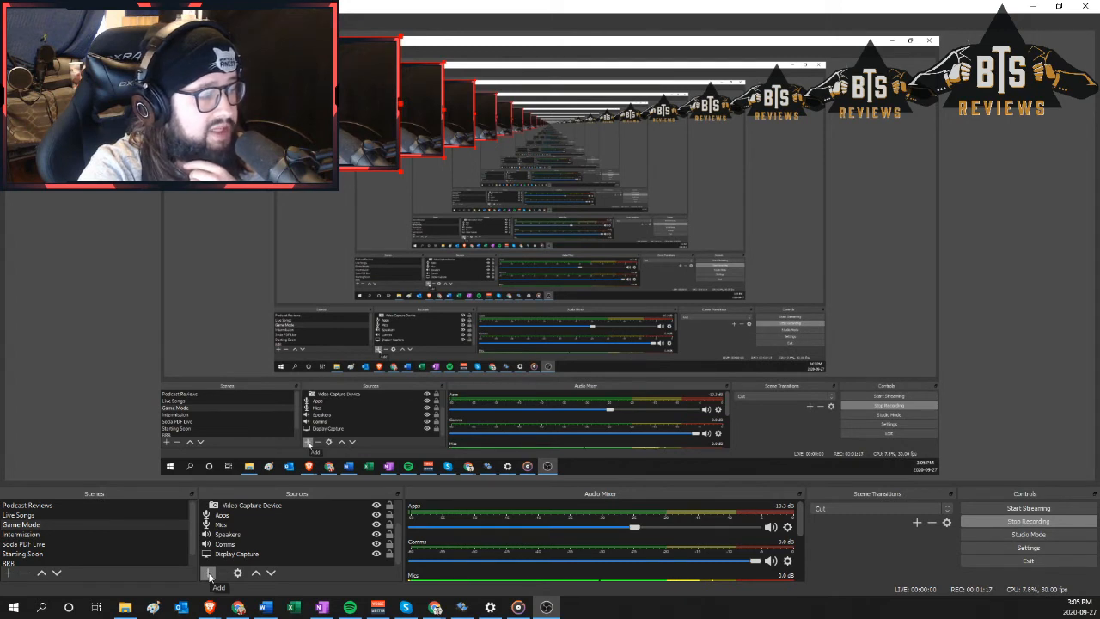
pyautogui.click(208, 574)
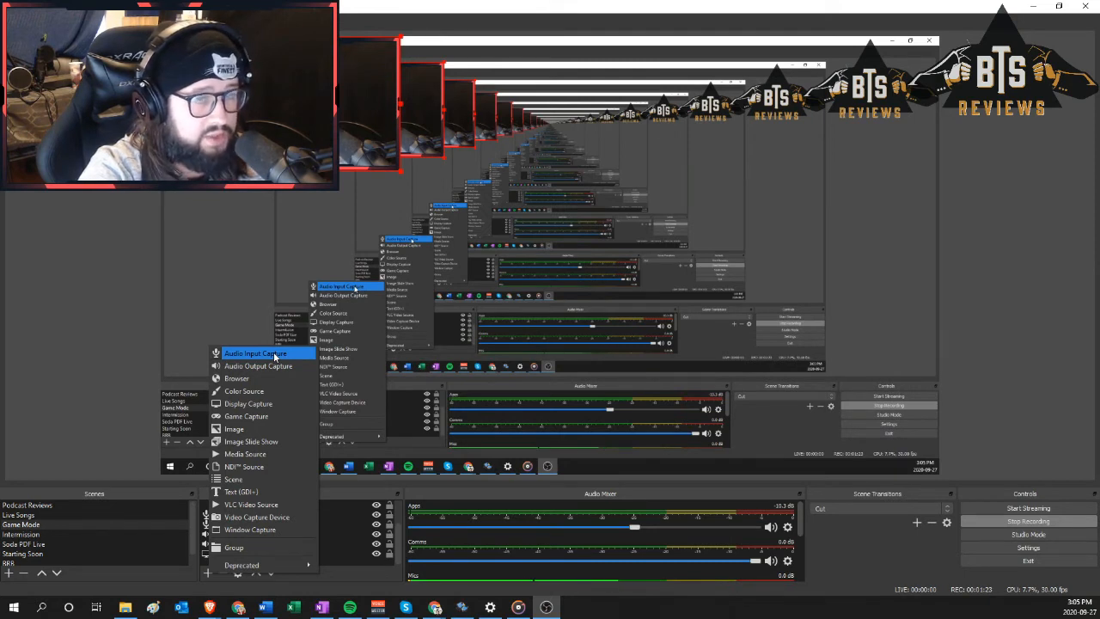
pyautogui.press('Escape')
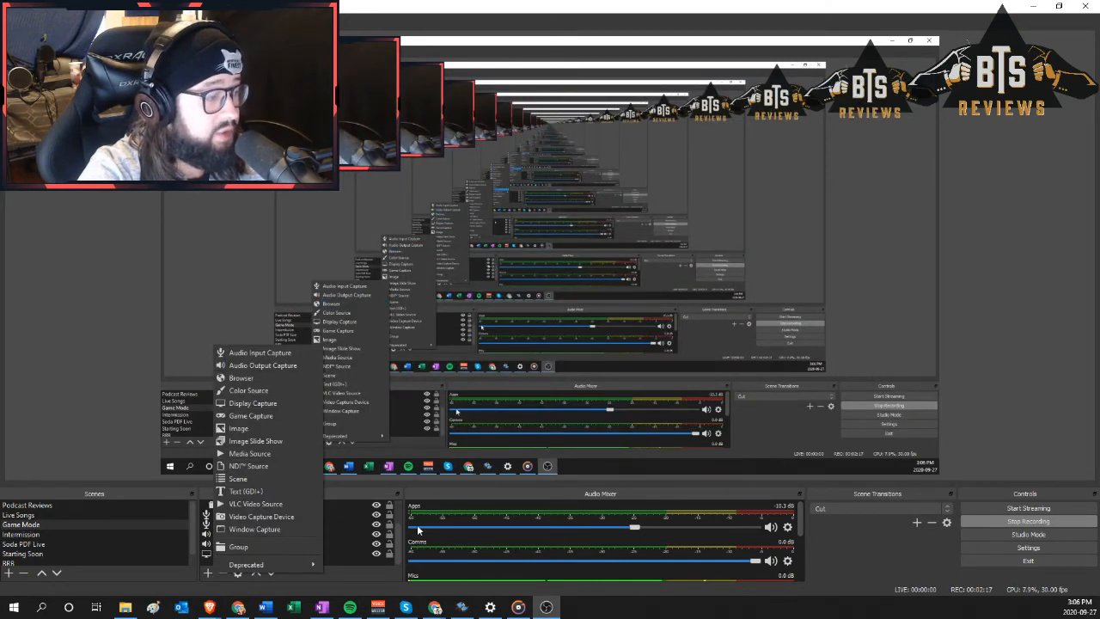
# - Compare the Mics source's device in OBS with the Voicemeeter Banana inputs, and check the Mics level in the Audio Mixer
pyautogui.click(378, 606)
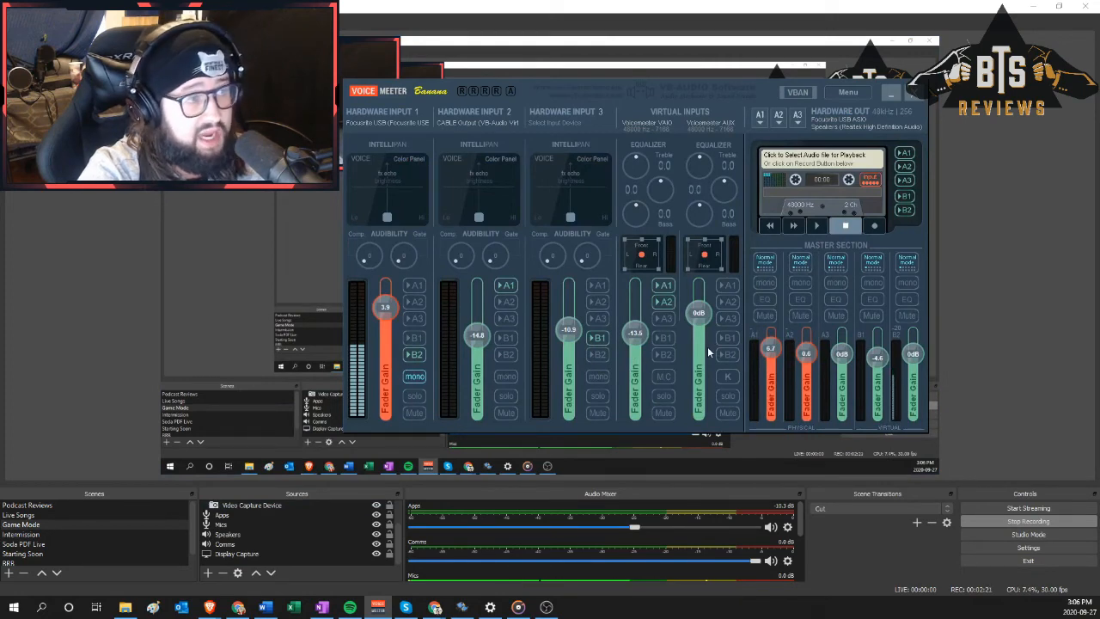
pyautogui.click(891, 93)
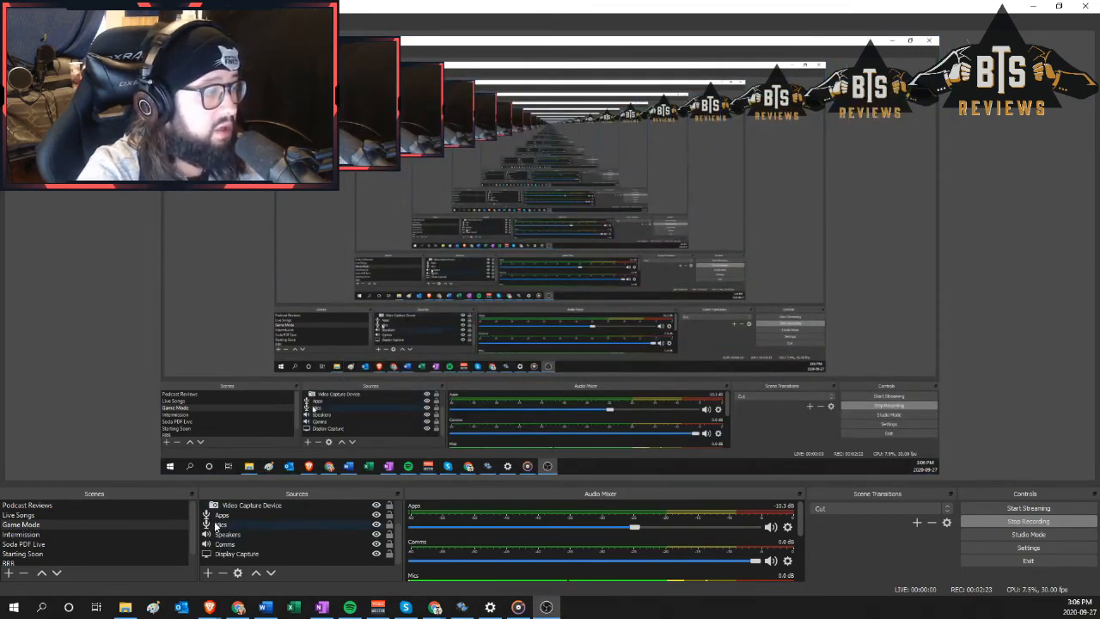
pyautogui.click(378, 606)
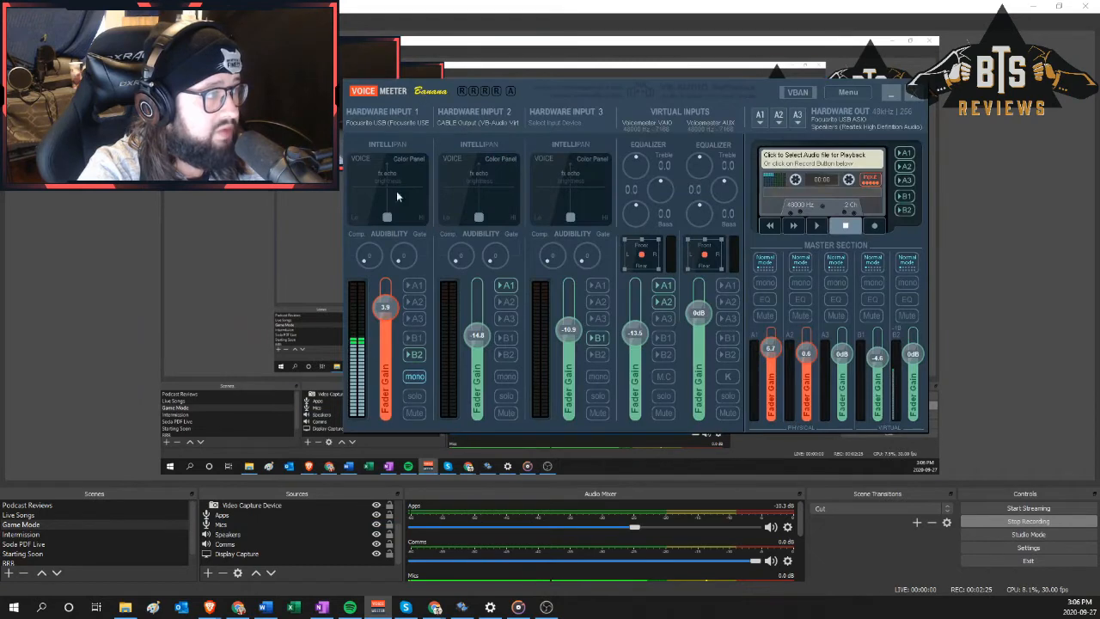
pyautogui.click(217, 553)
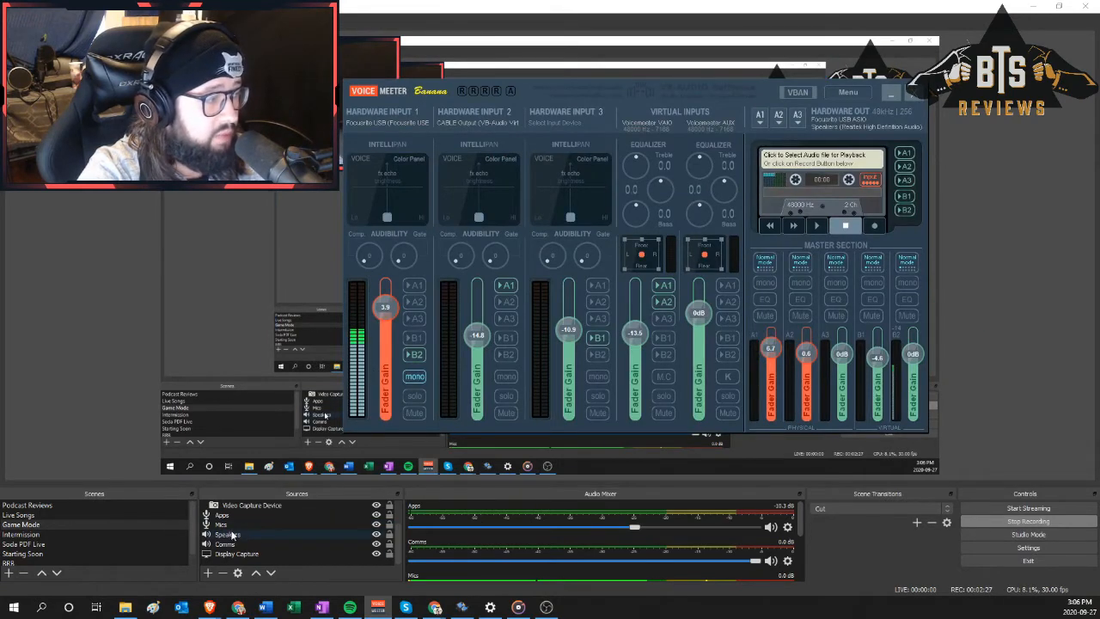
pyautogui.doubleClick(221, 525)
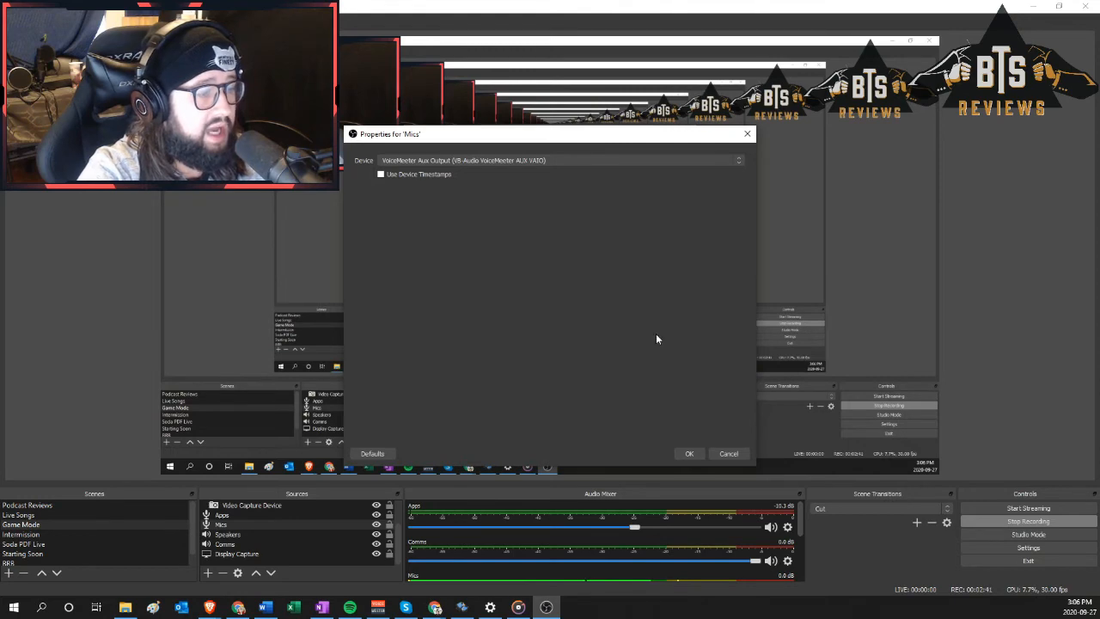
pyautogui.click(692, 452)
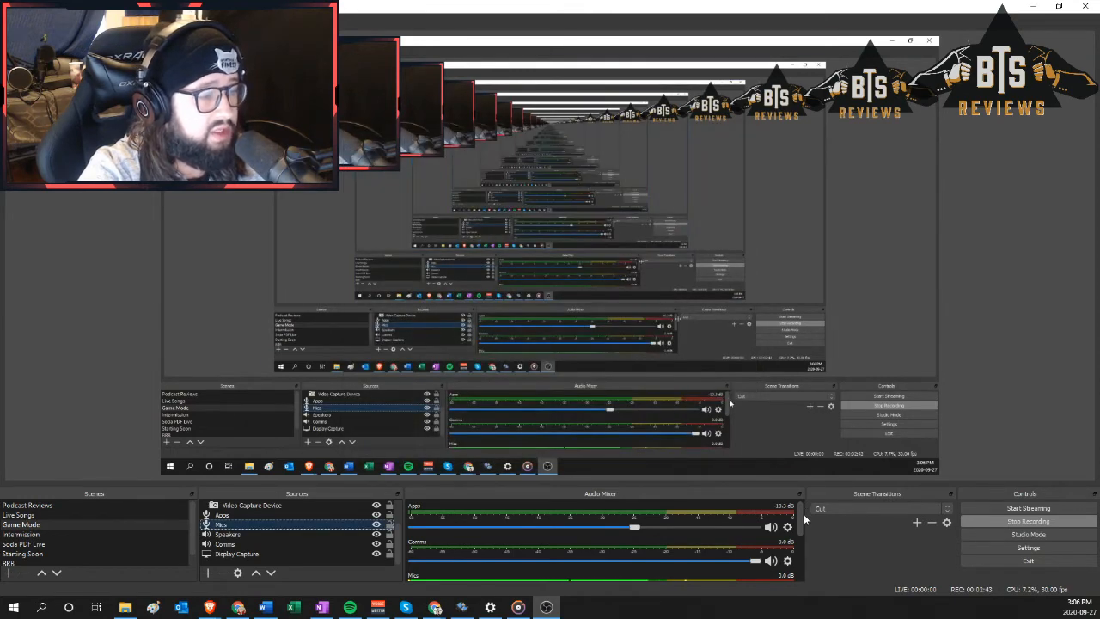
pyautogui.scroll(-1, 742, 536)
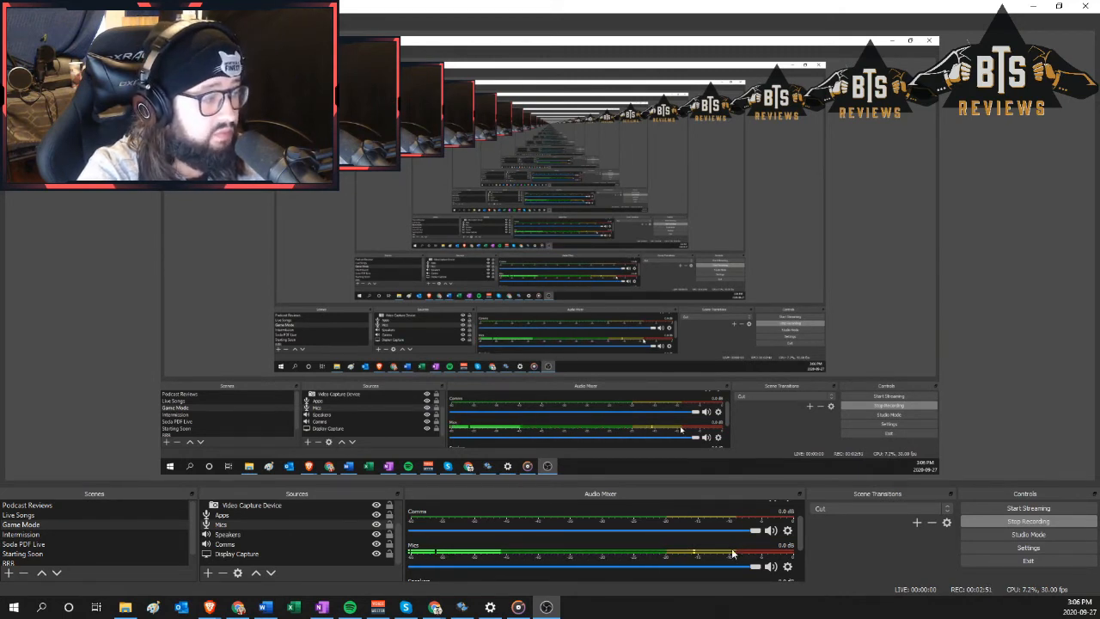
# - Compare the Apps source's device in OBS with the one assigned to Voicemeeter's Hardware Input 2, closing the properties without changes
pyautogui.doubleClick(236, 515)
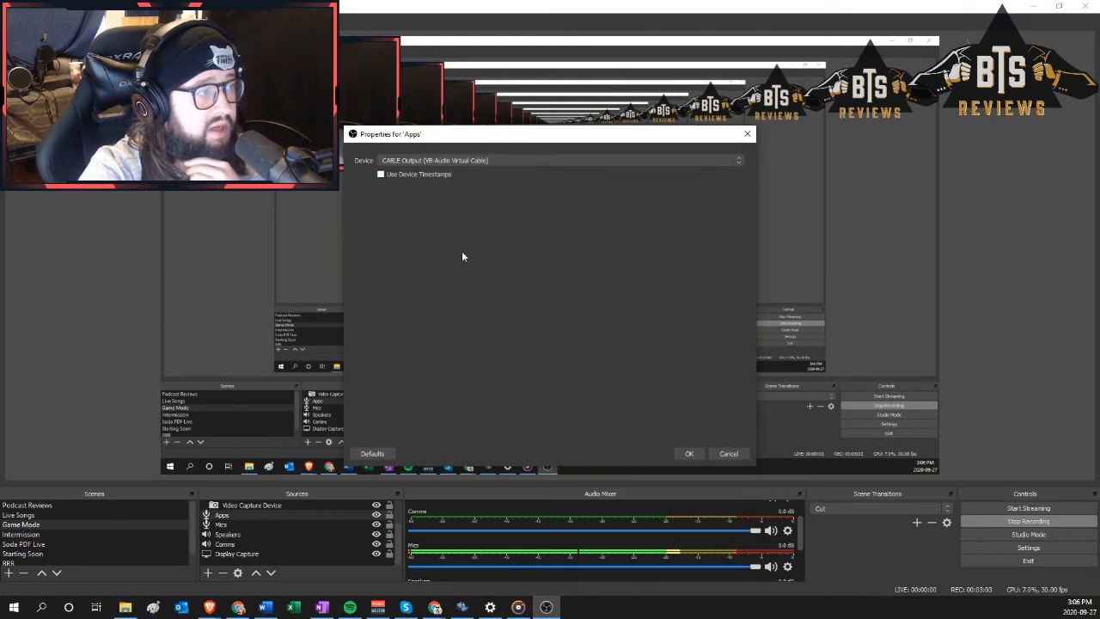
pyautogui.click(377, 606)
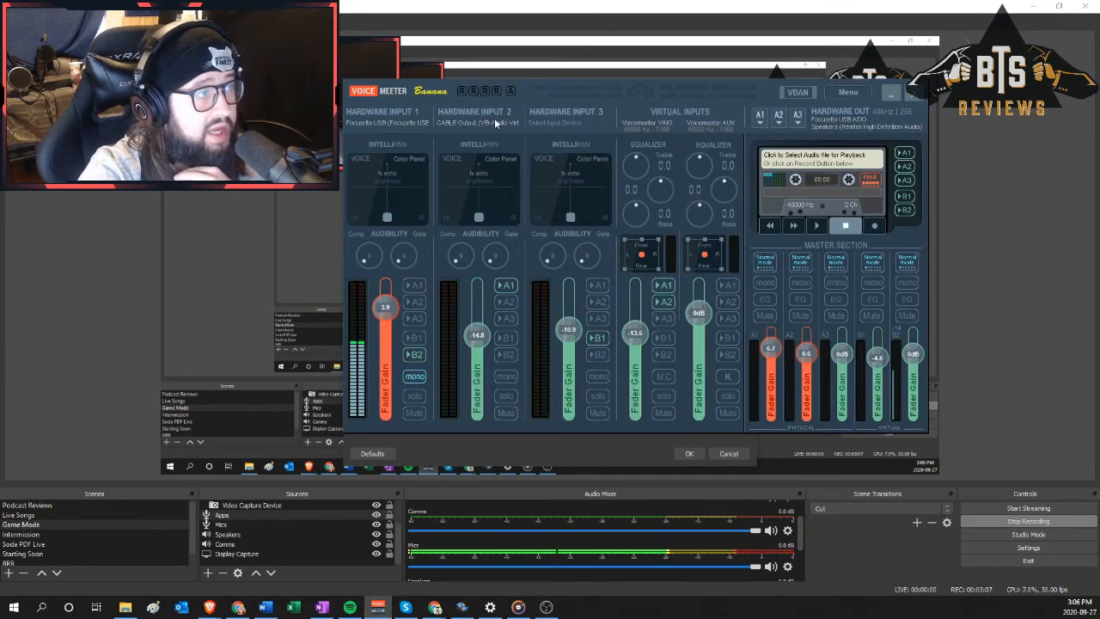
pyautogui.click(462, 122)
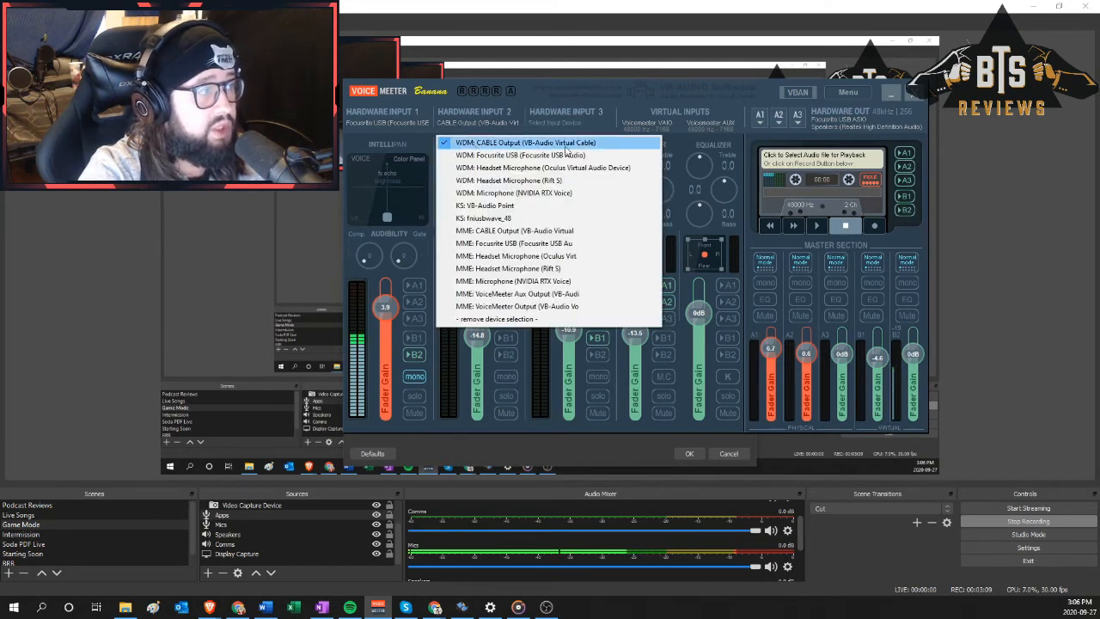
pyautogui.click(209, 277)
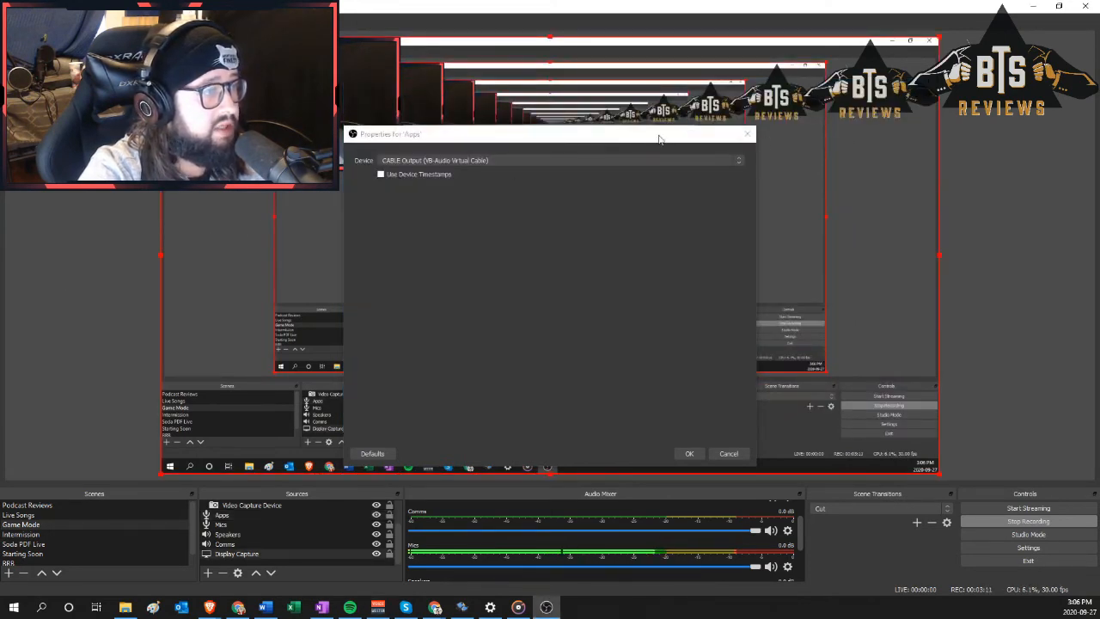
pyautogui.click(747, 134)
# - Check Hardware Input 2 in Voicemeeter Banana, and review the Apps, Mics and Speakers levels in the OBS Audio Mixer
pyautogui.click(378, 606)
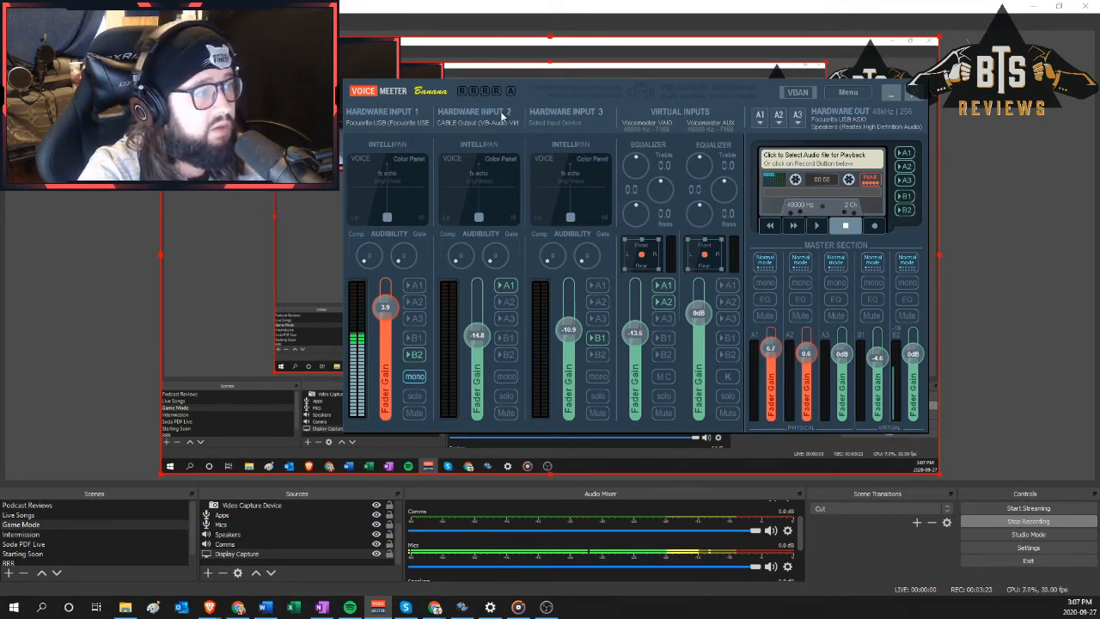
pyautogui.click(803, 517)
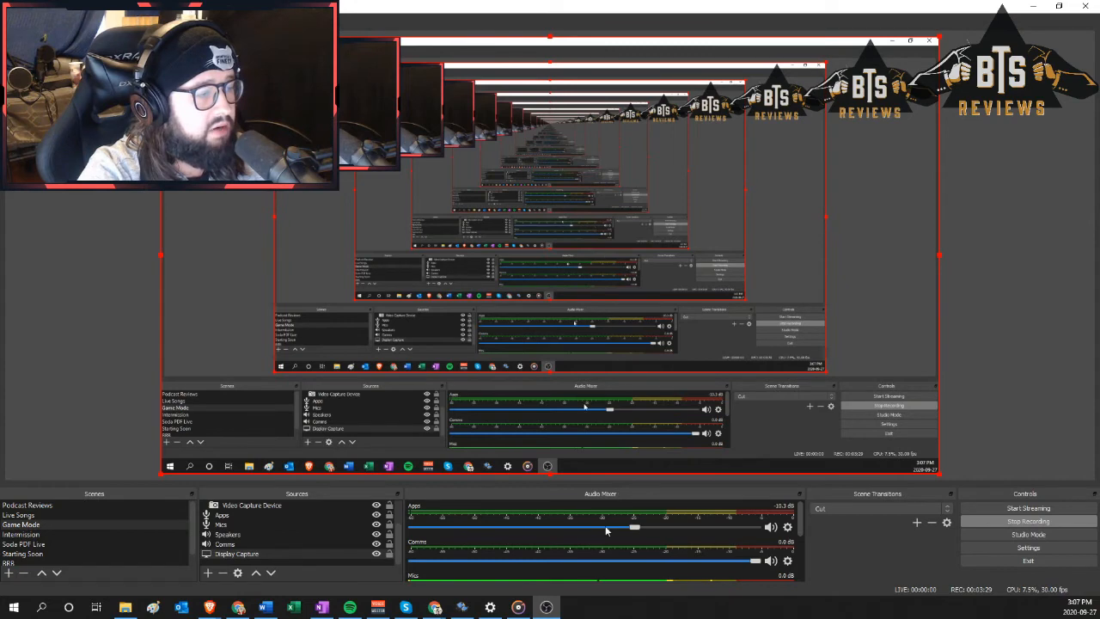
pyautogui.moveTo(800, 525); pyautogui.dragTo(800, 569)
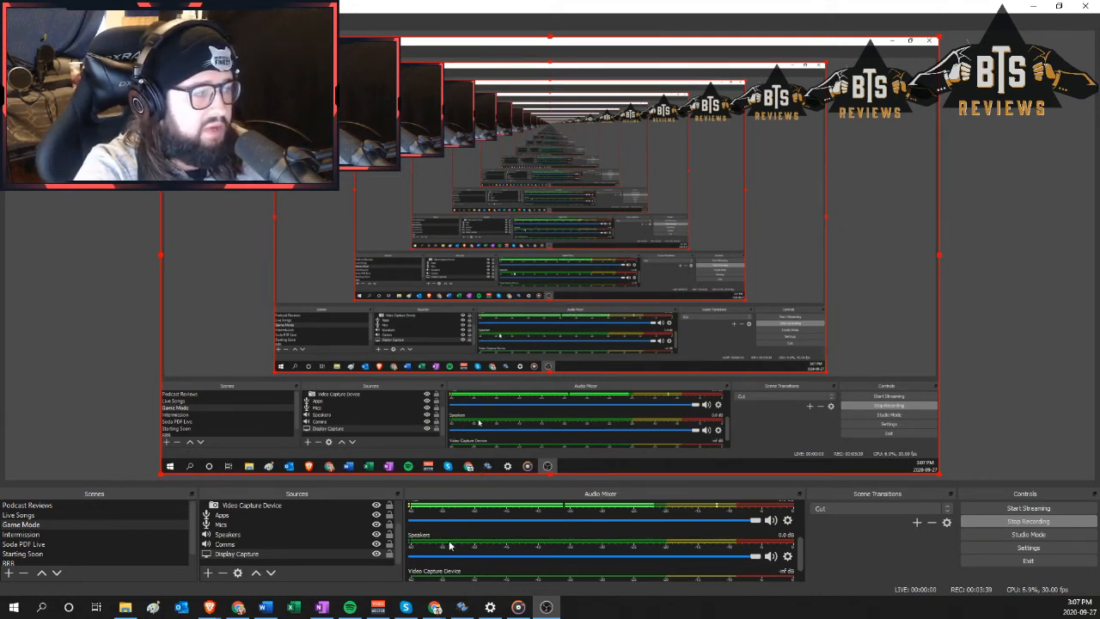
# - Compare the Speakers source's device in OBS with the Voicemeeter VAIO virtual input in Voicemeeter Banana
pyautogui.click(207, 572)
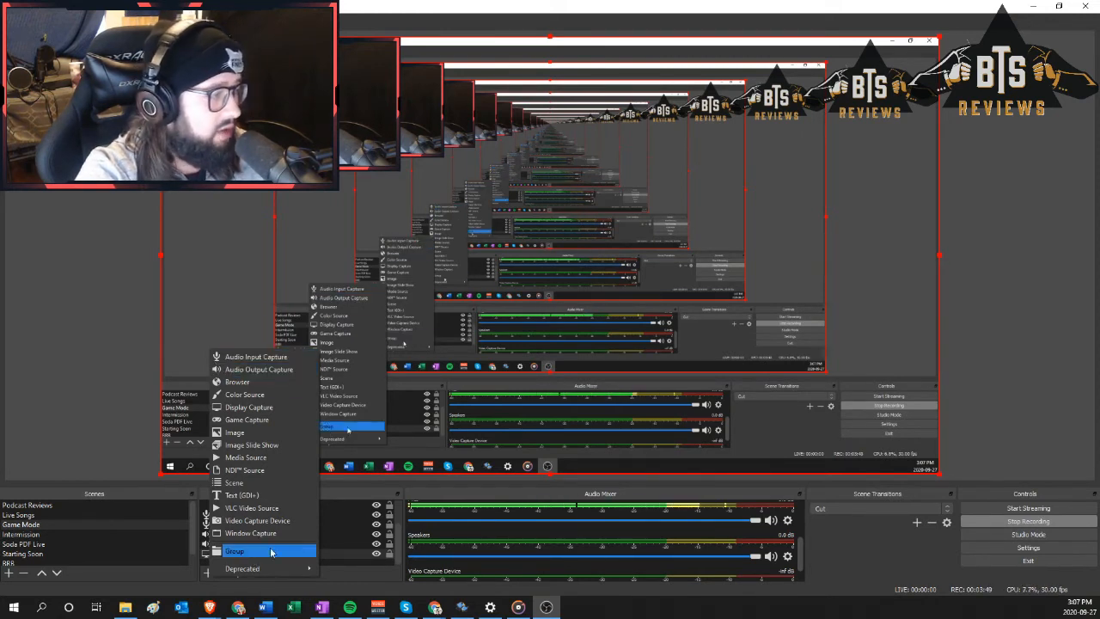
pyautogui.click(344, 550)
pyautogui.doubleClick(314, 537)
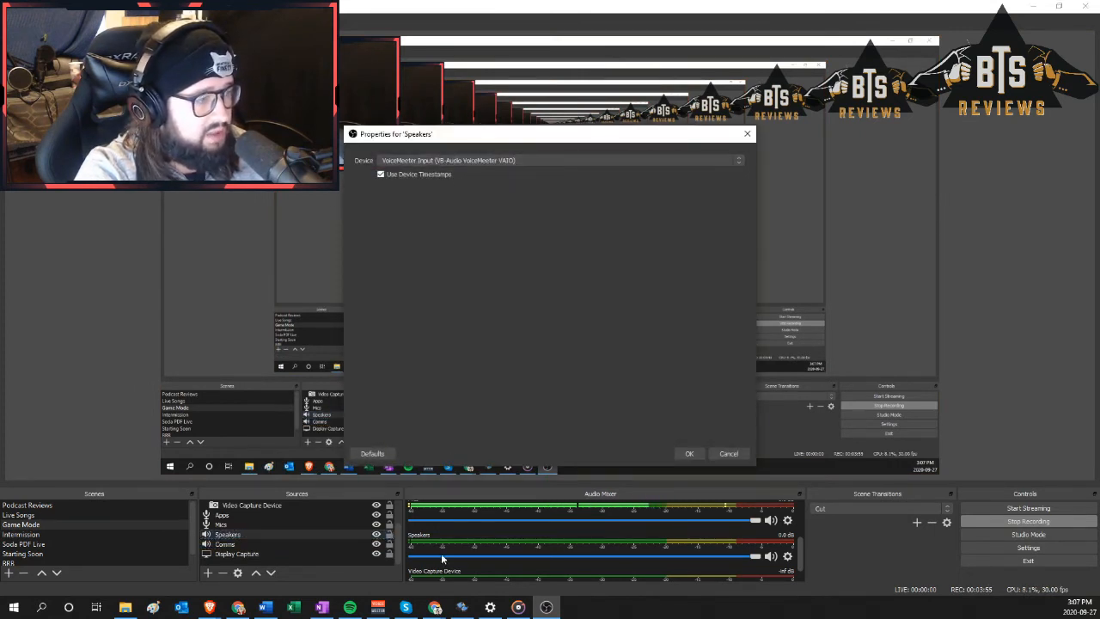
pyautogui.click(378, 607)
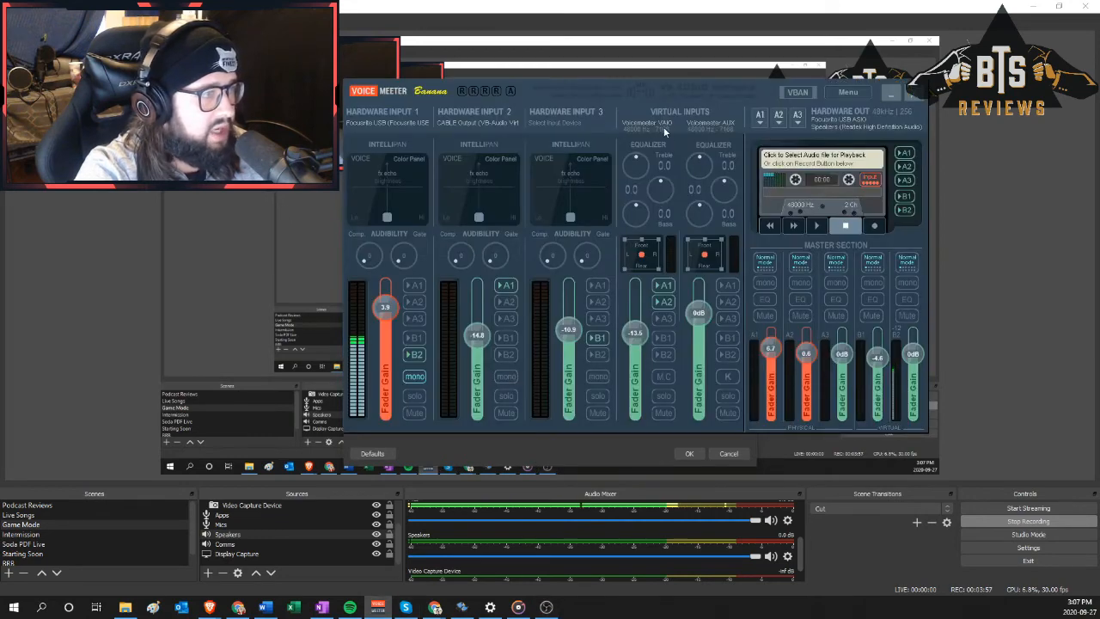
# - Compare the Comms source's device in OBS with the Voicemeeter AUX virtual input, closing the properties without changes
pyautogui.click(226, 545)
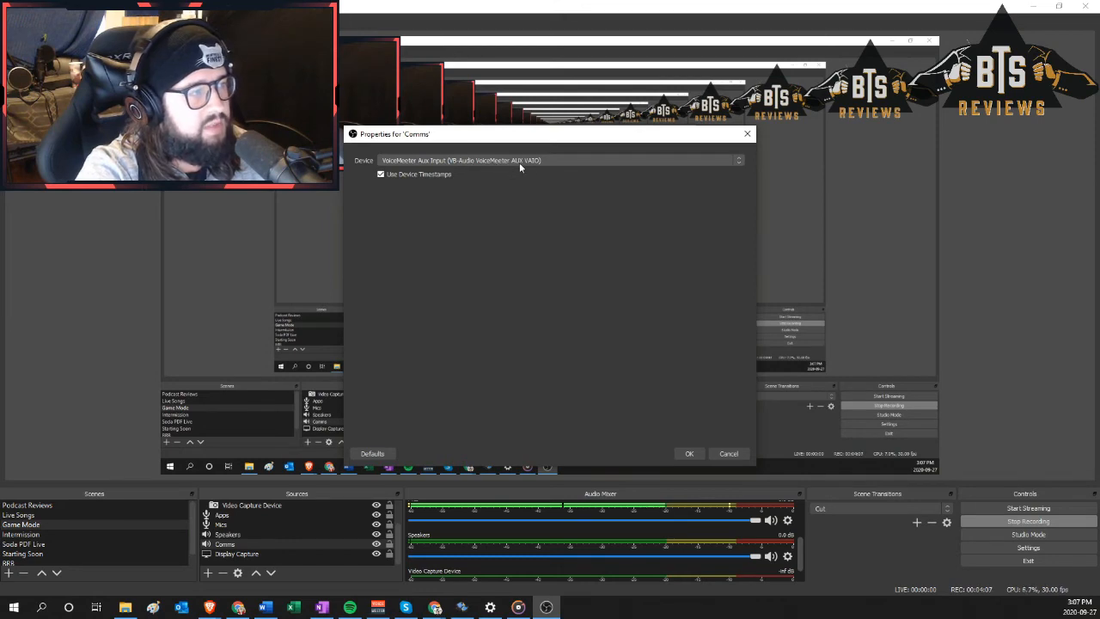
pyautogui.click(375, 605)
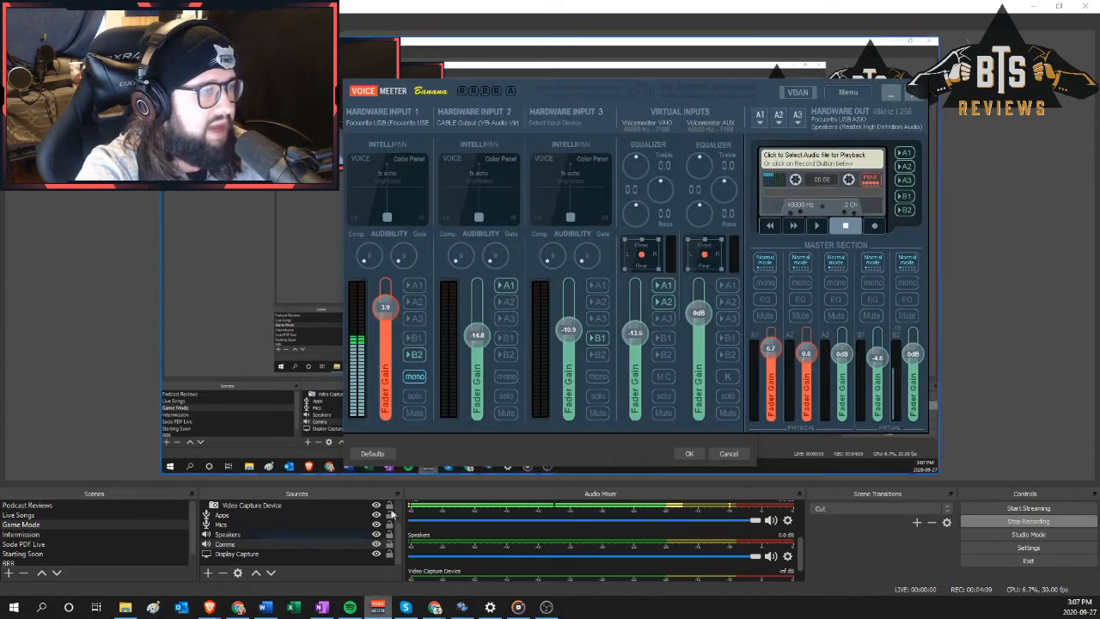
pyautogui.click(1043, 238)
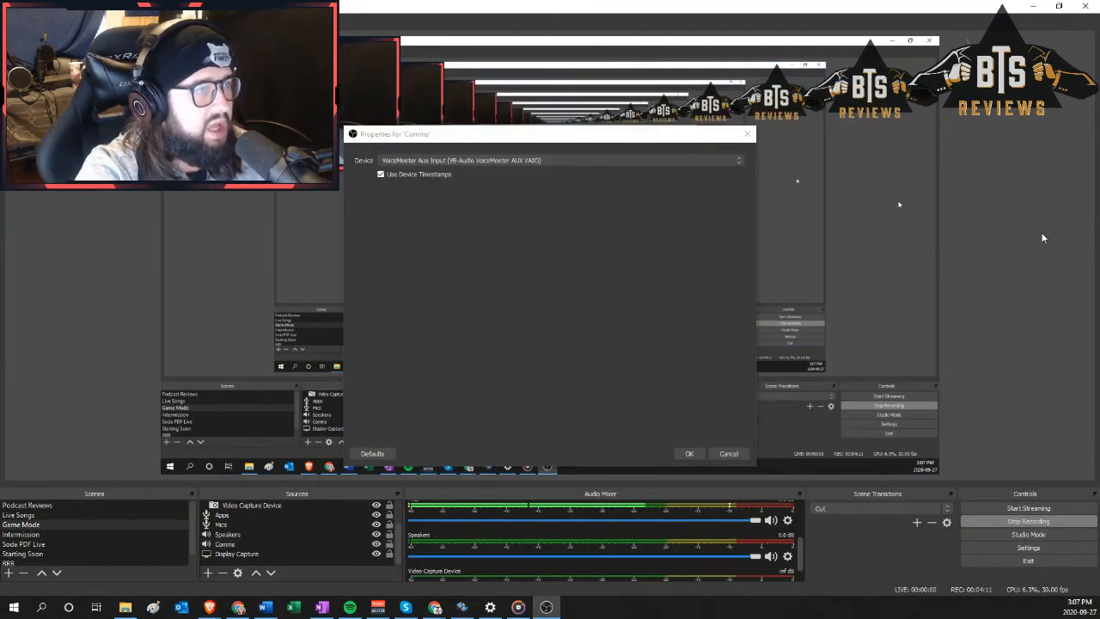
pyautogui.click(748, 134)
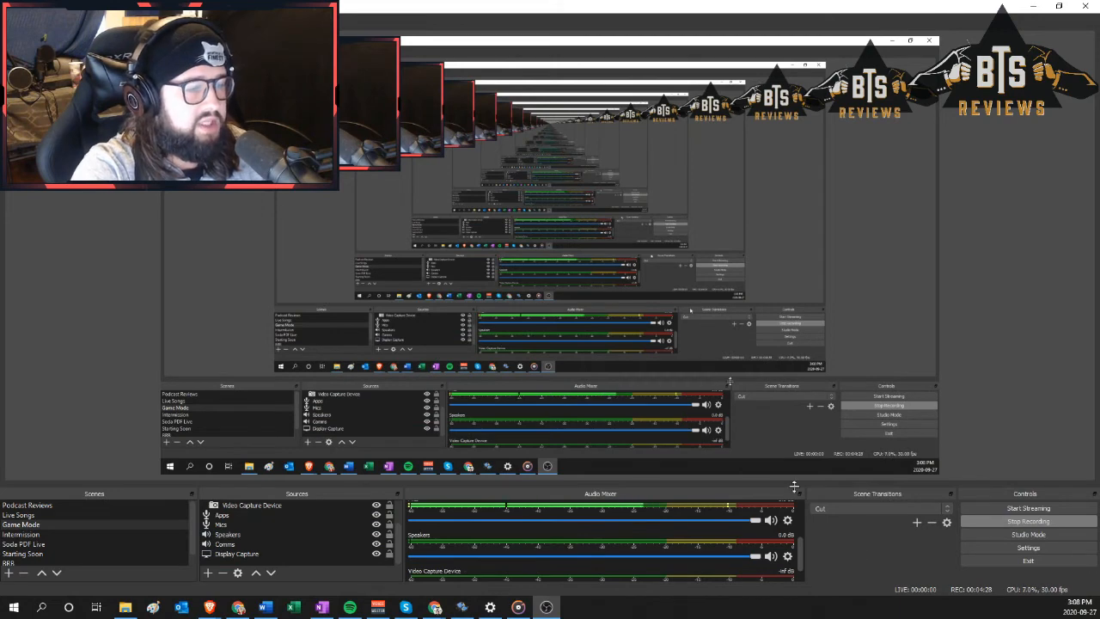
# - Open the Advanced Audio Properties in OBS from the Mics channel of the Audio Mixer
pyautogui.click(788, 521)
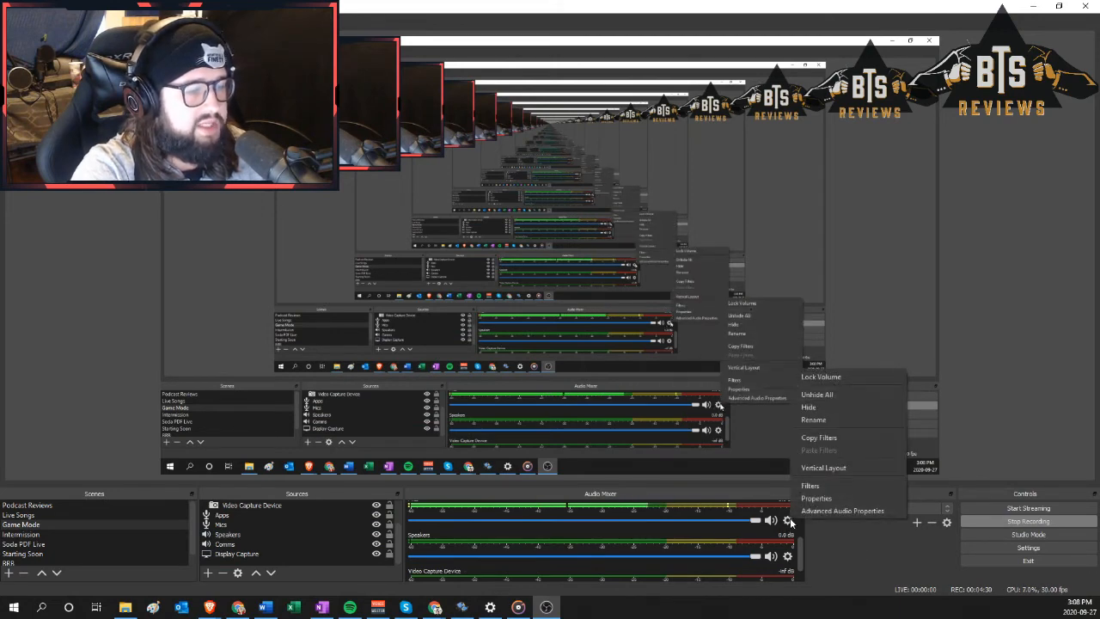
pyautogui.click(815, 511)
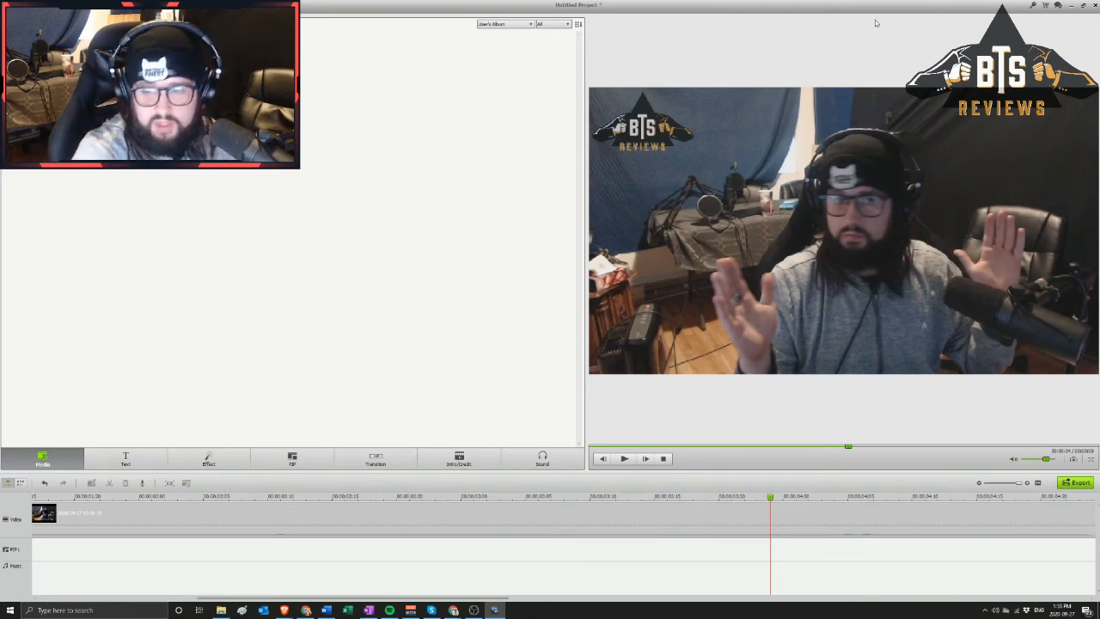
# - Look at the audio settings of the recorded clip in the video editor, and return without changing them
pyautogui.rightClick(900, 526)
pyautogui.click(928, 440)
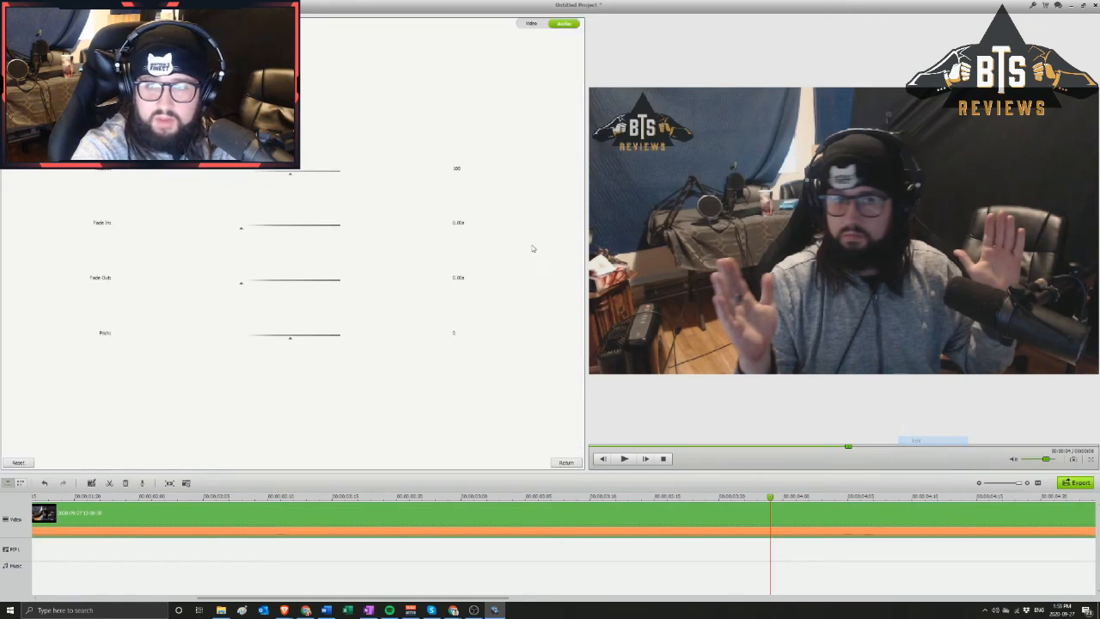
pyautogui.click(566, 463)
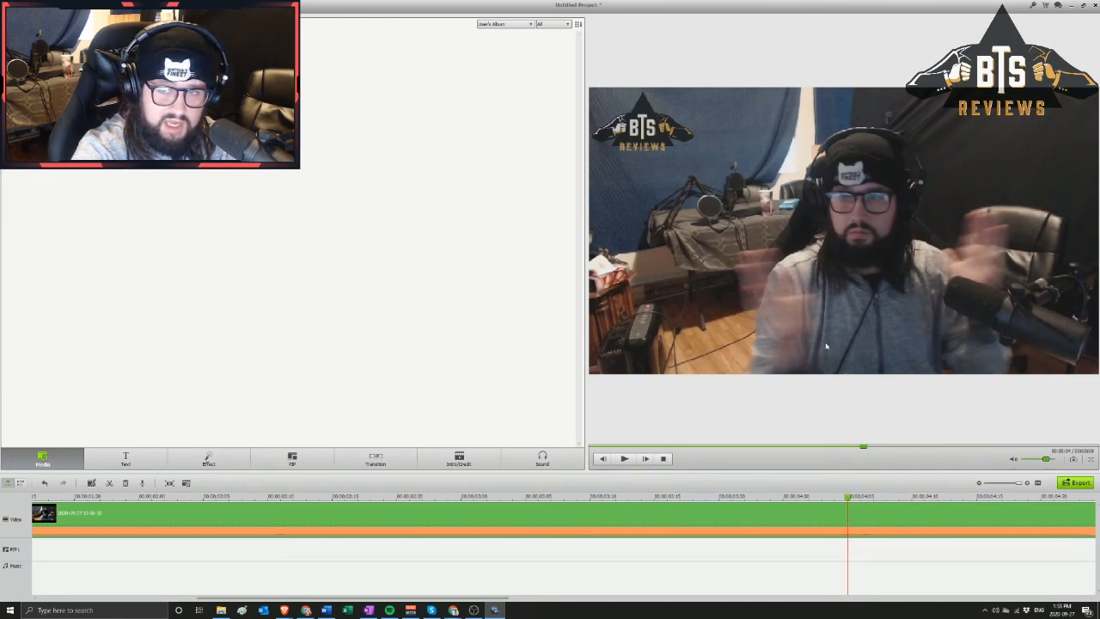
# - Step the timeline playhead forward to the frame where the hands meet in the clap
pyautogui.click(848, 497)
pyautogui.click(847, 495)
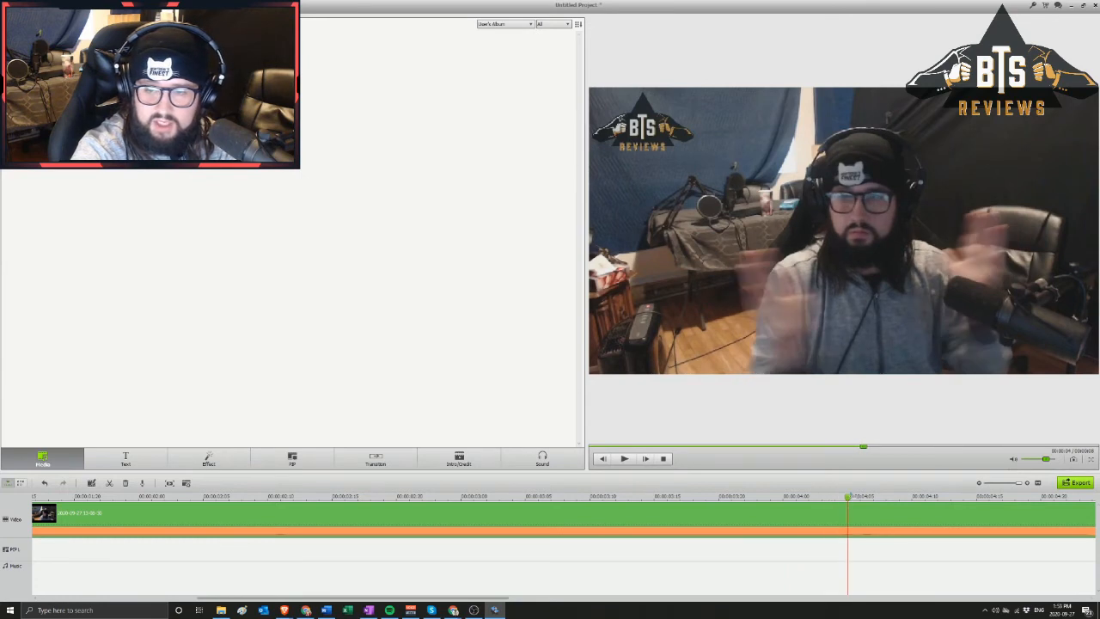
pyautogui.click(848, 496)
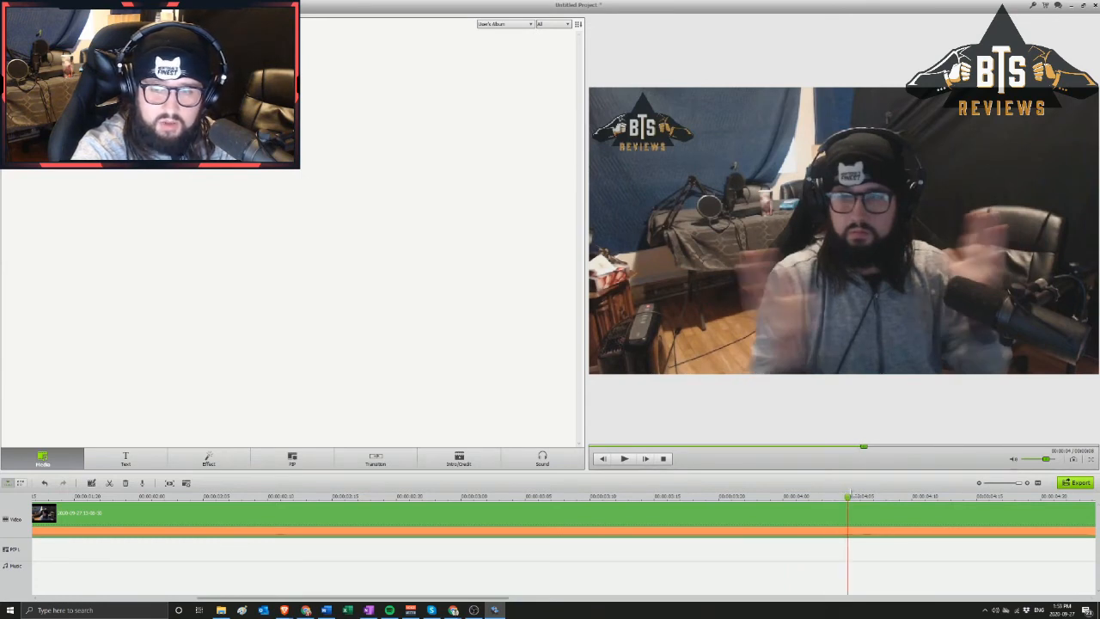
pyautogui.click(860, 495)
pyautogui.click(900, 488)
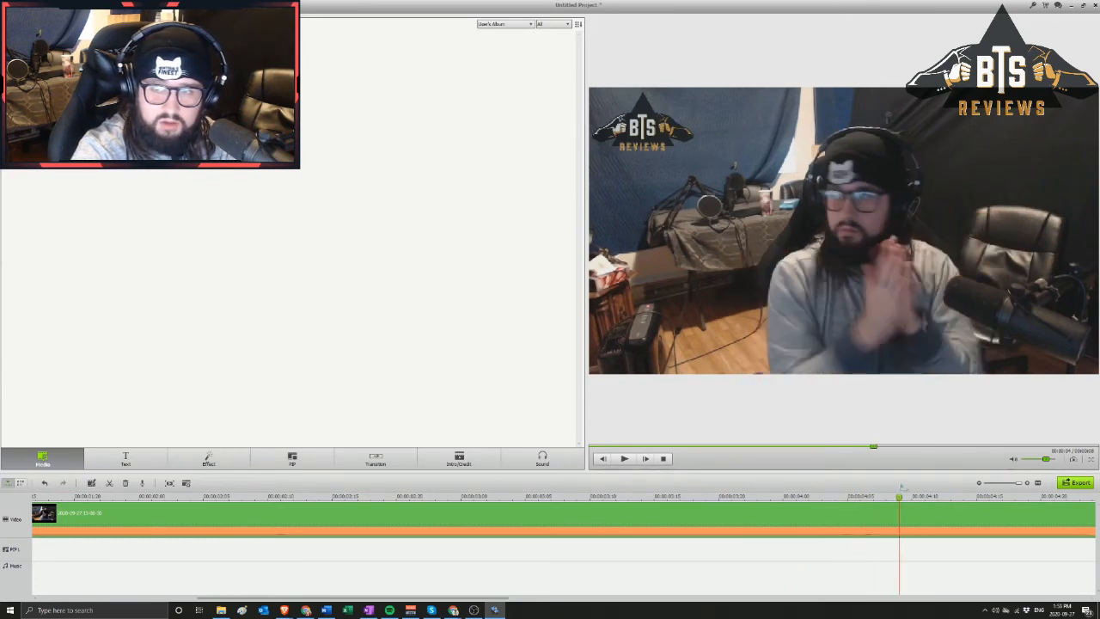
pyautogui.moveTo(902, 485)
pyautogui.mouseDown()
pyautogui.moveTo(926, 485)
pyautogui.moveTo(905, 485)
pyautogui.mouseUp()
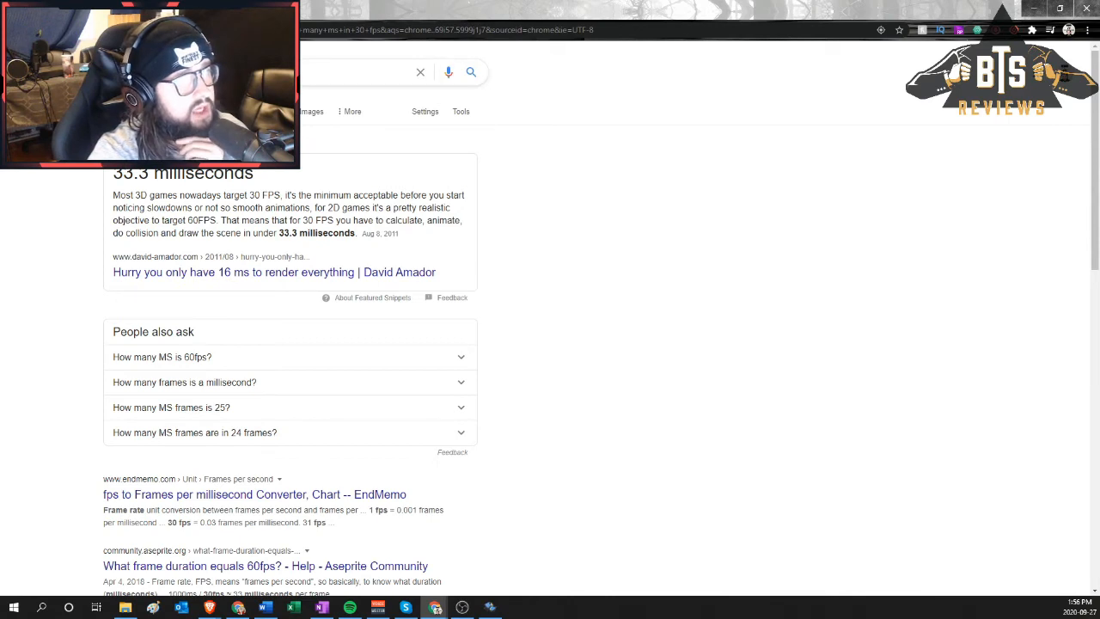
# - Check the Google results on how many milliseconds a frame lasts at 30 fps, and look at the suggested searches
pyautogui.click(223, 74)
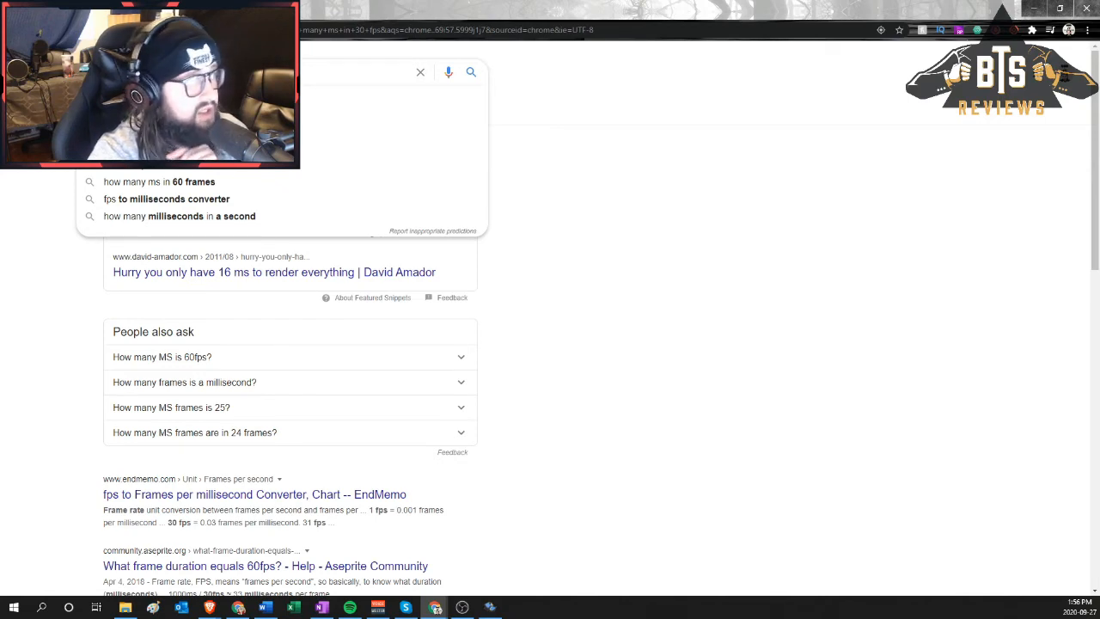
pyautogui.click(692, 190)
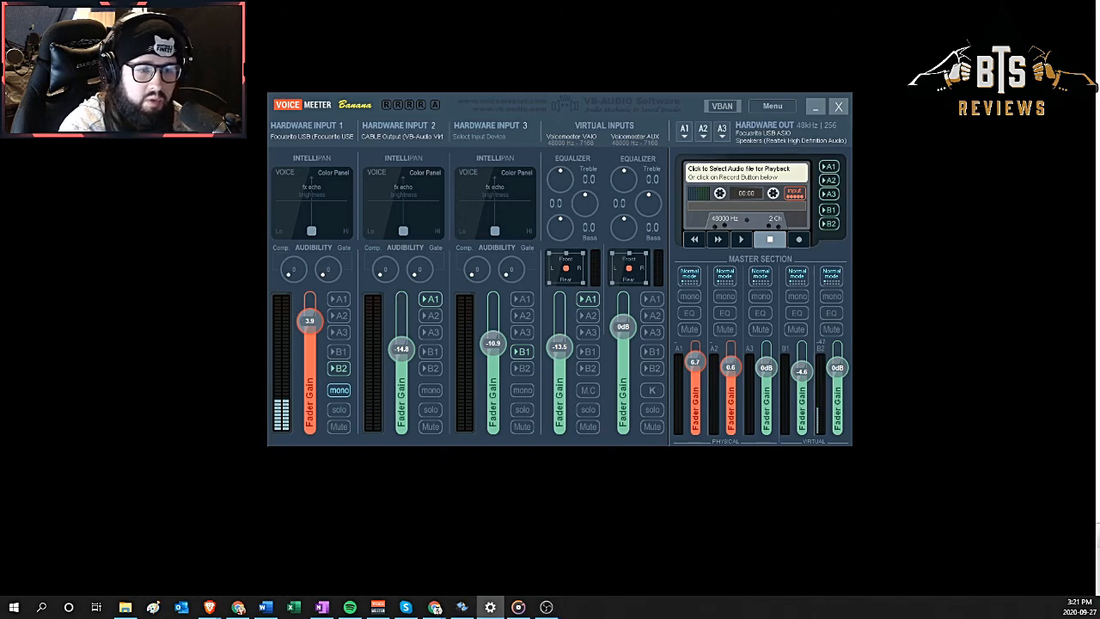
# - Open the Windows sound settings and review each app's output and input devices in App volume and device preferences
pyautogui.click(34, 609)
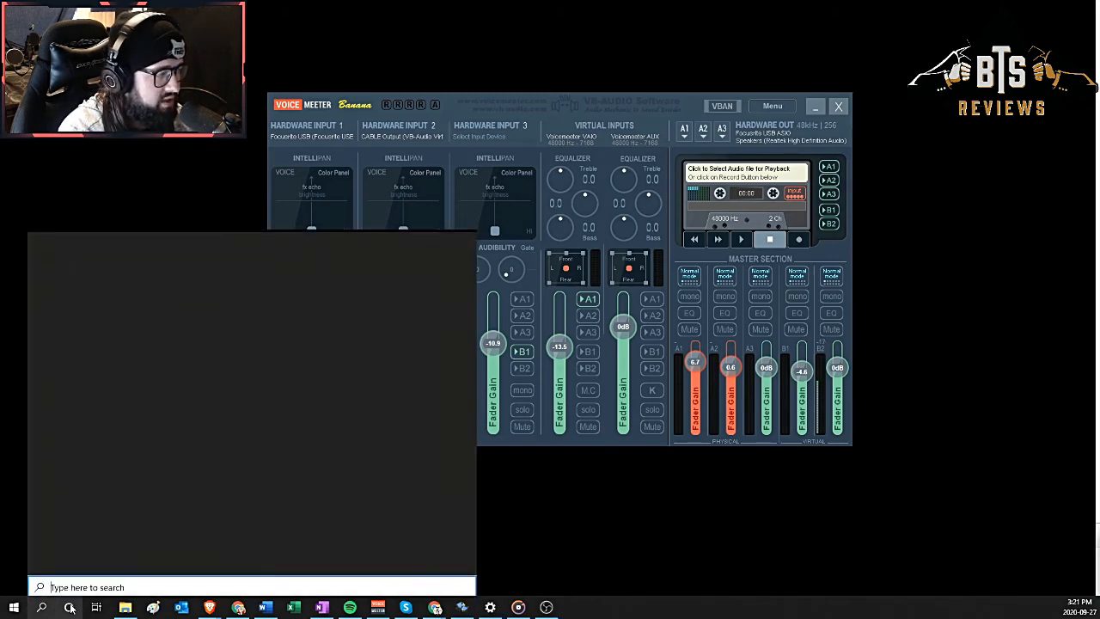
pyautogui.write('sou')
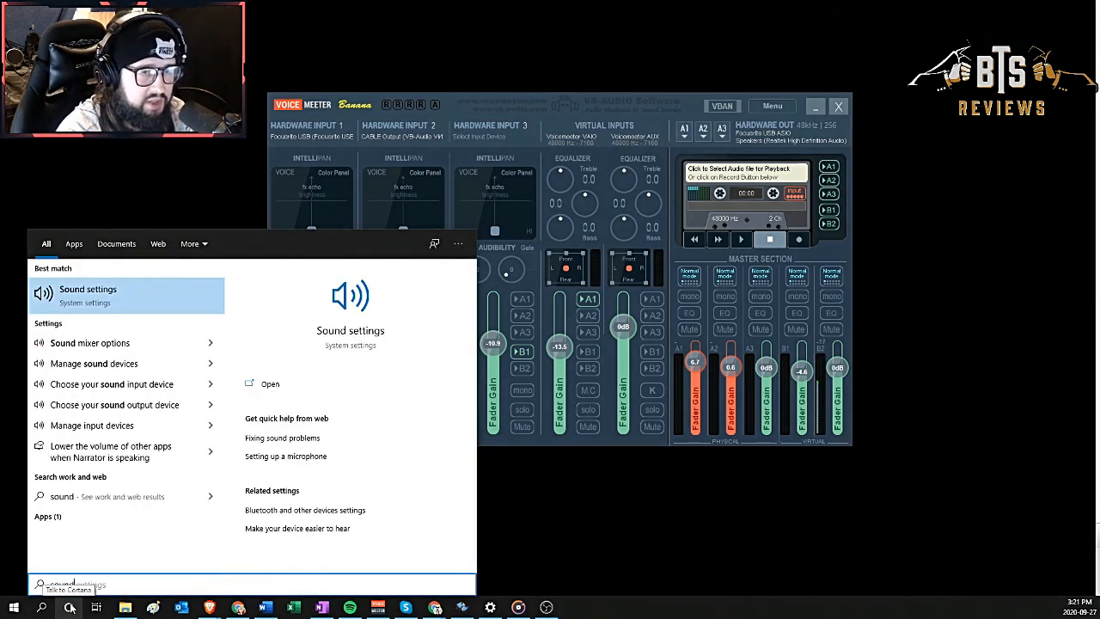
pyautogui.write('nd')
pyautogui.press('Return')
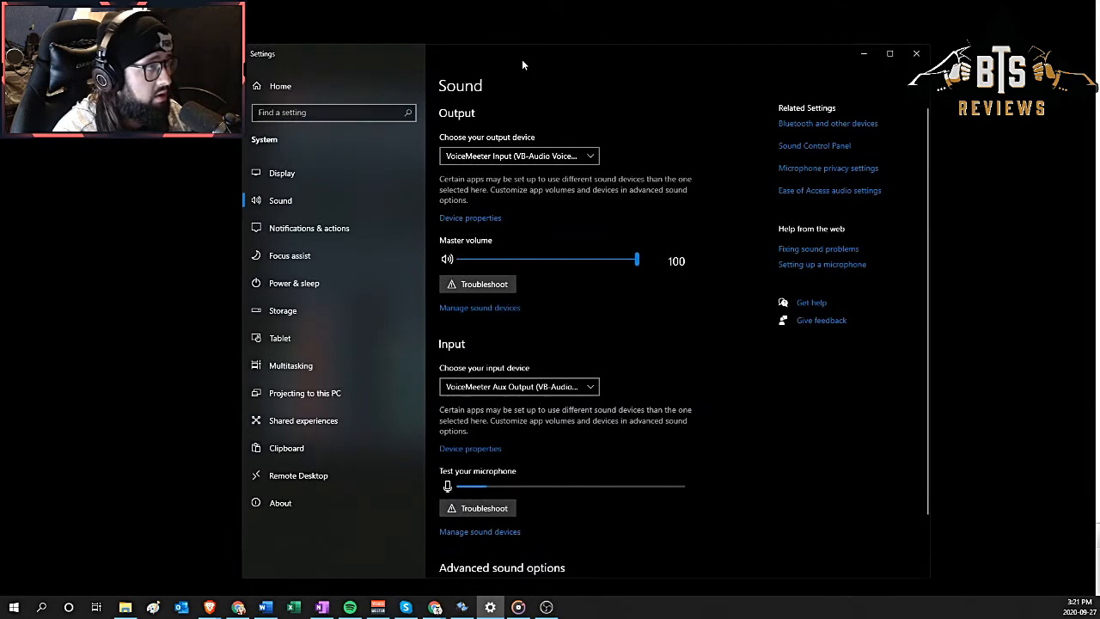
pyautogui.moveTo(518, 53); pyautogui.dragTo(530, 62)
pyautogui.scroll(-2, 649, 435)
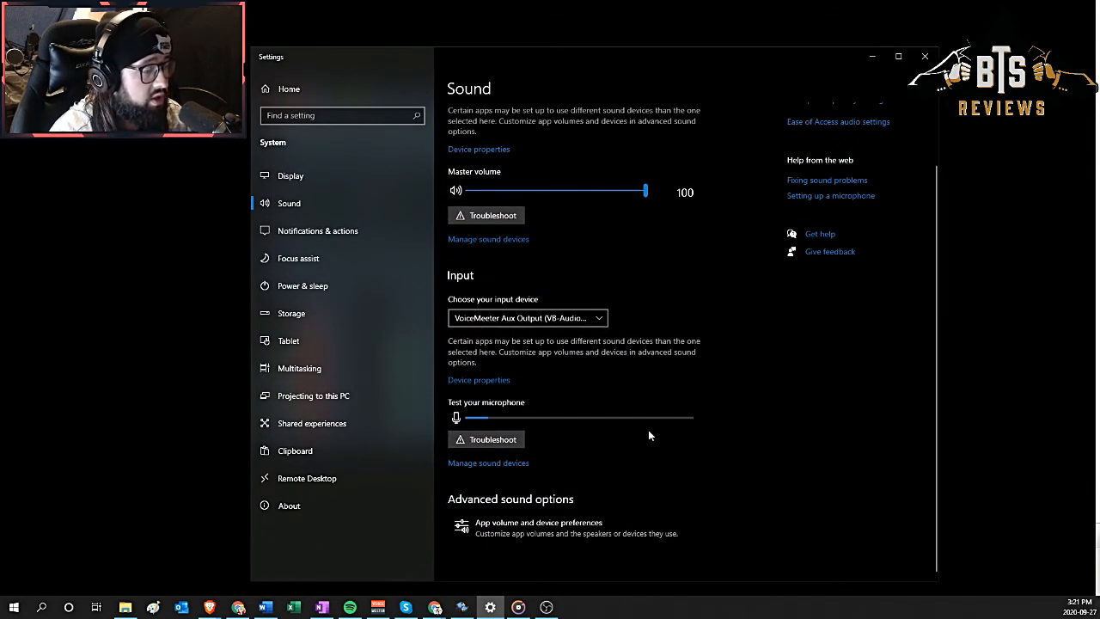
pyautogui.click(527, 526)
pyautogui.scroll(-2, 623, 404)
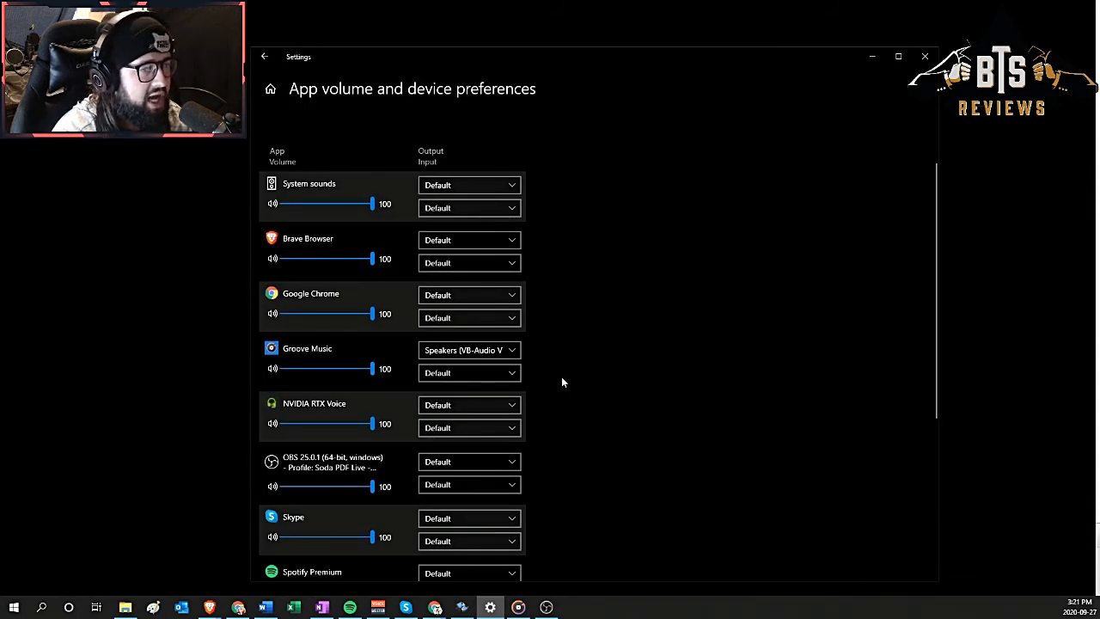
pyautogui.scroll(-2, 561, 376)
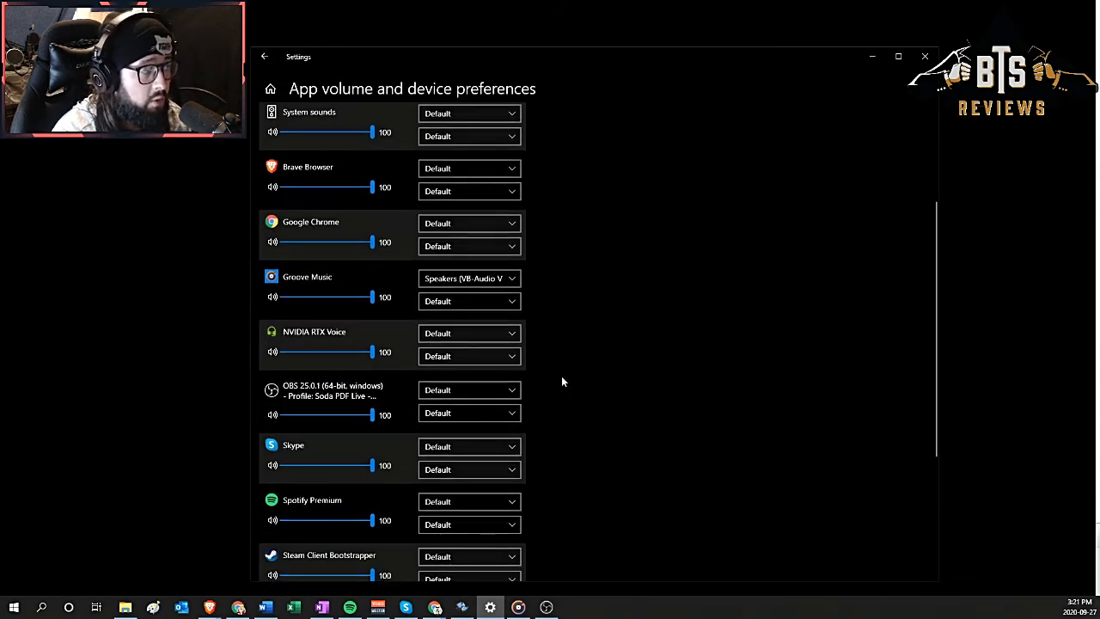
pyautogui.scroll(-3, 562, 381)
pyautogui.scroll(3, 561, 375)
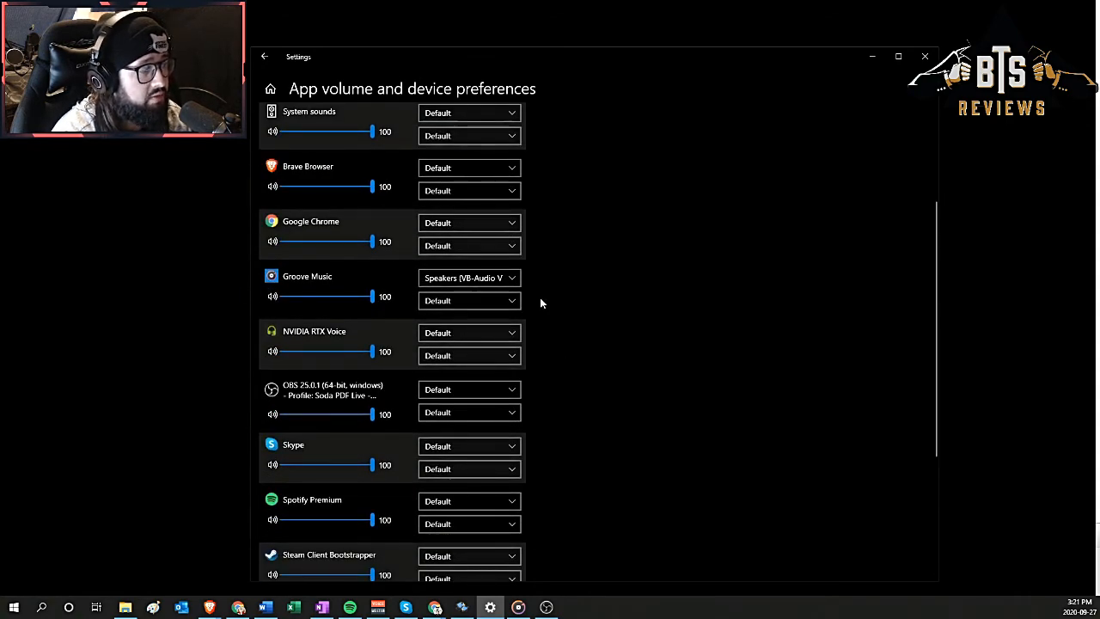
# - Bring up the Groove Music player with a track playing, and move its window out of the recorded screen area
pyautogui.click(520, 603)
pyautogui.rightClick(523, 597)
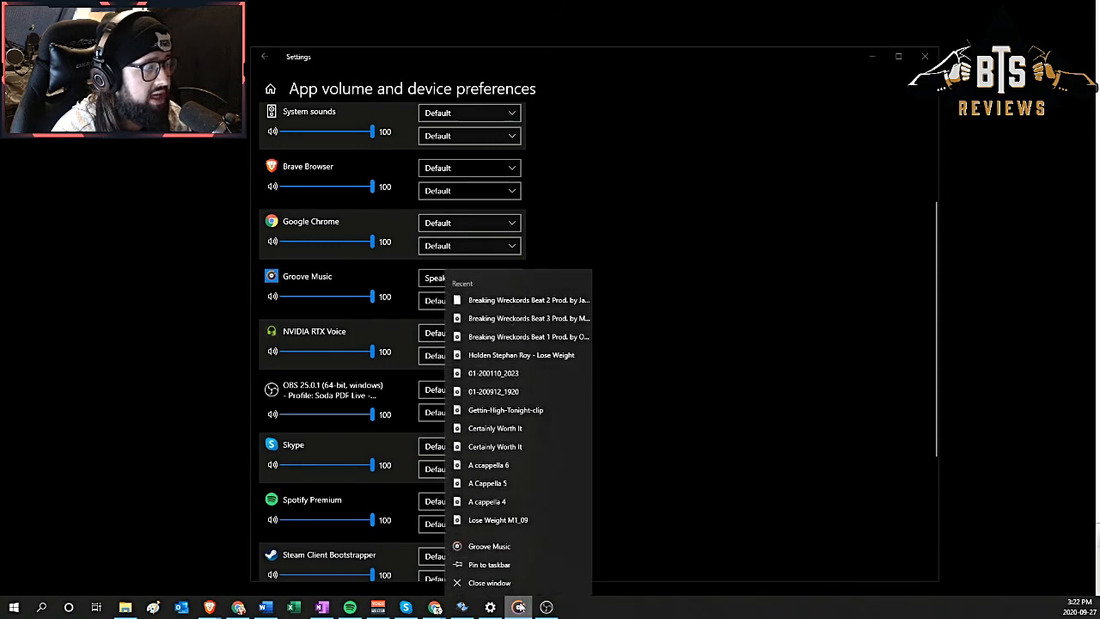
pyautogui.click(537, 586)
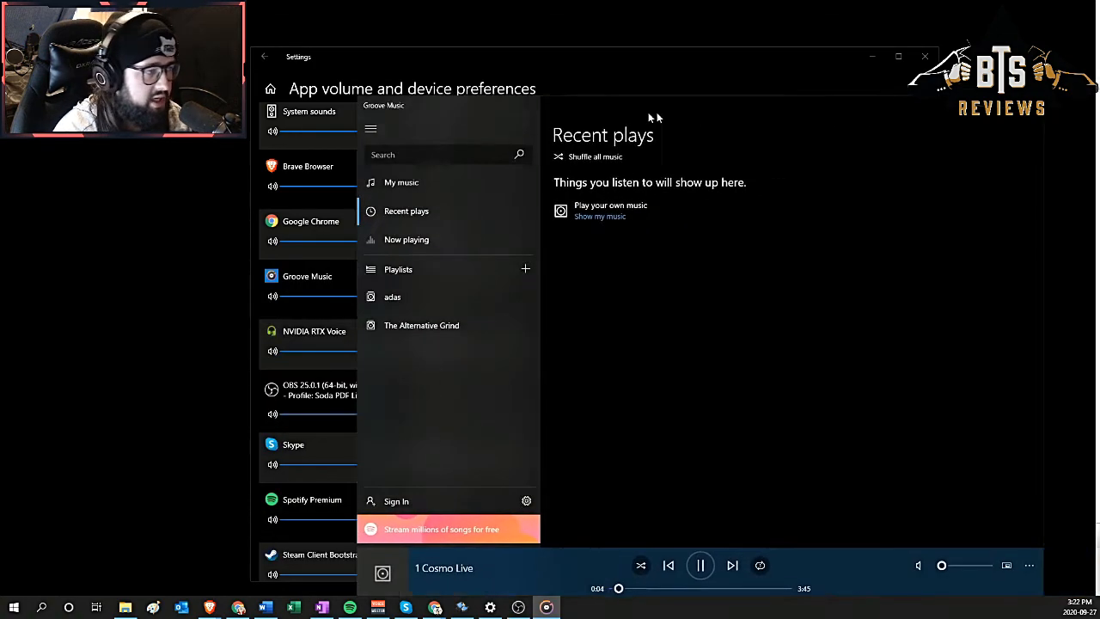
pyautogui.moveTo(498, 65); pyautogui.dragTo(1099, 41)
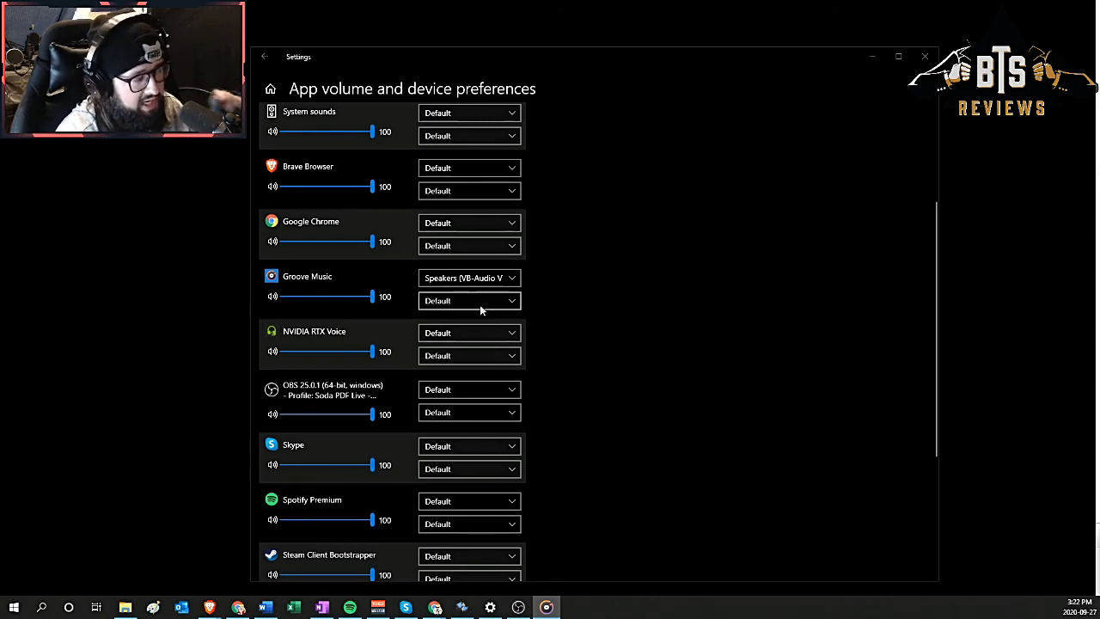
# - Compare Groove Music's output device in Windows with the device chosen for Hardware Input 2 in Voicemeeter Banana, leaving both unchanged
pyautogui.click(509, 279)
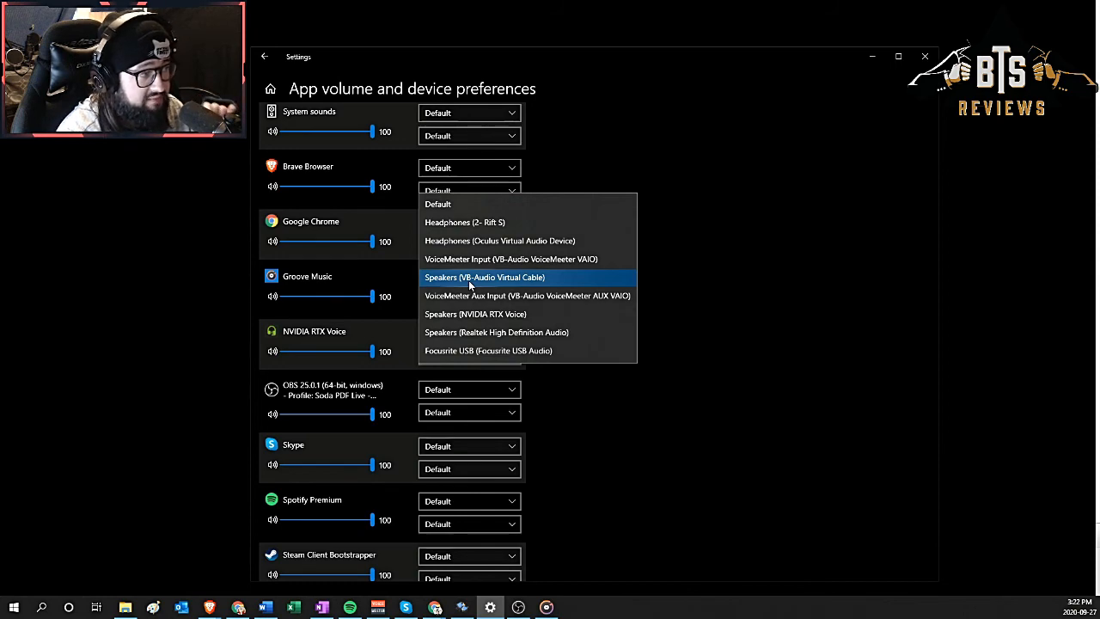
pyautogui.click(378, 607)
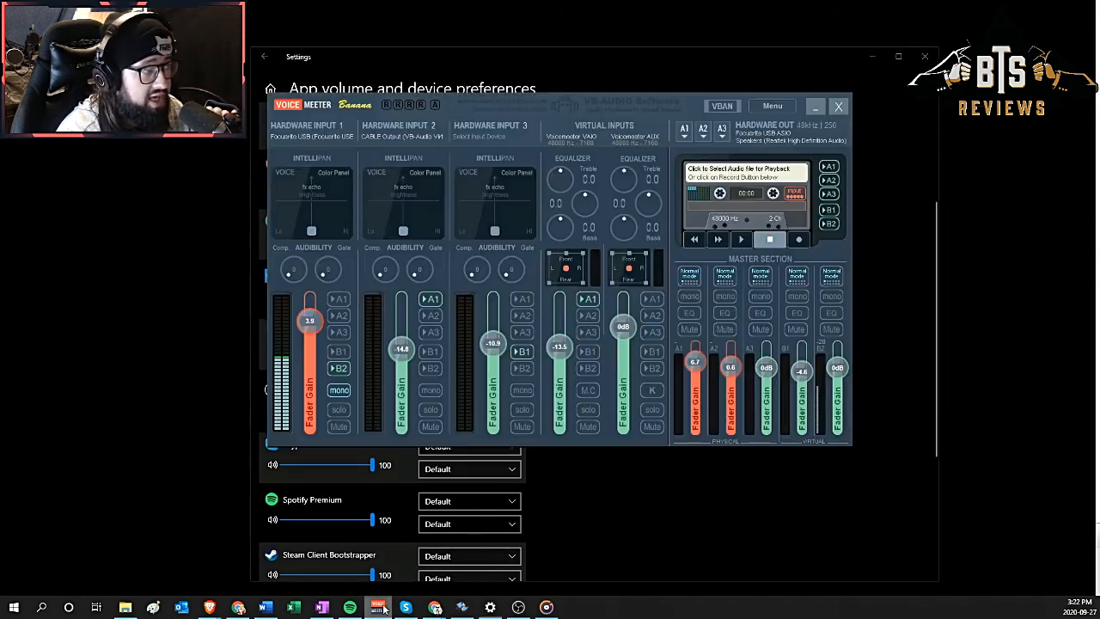
pyautogui.click(407, 131)
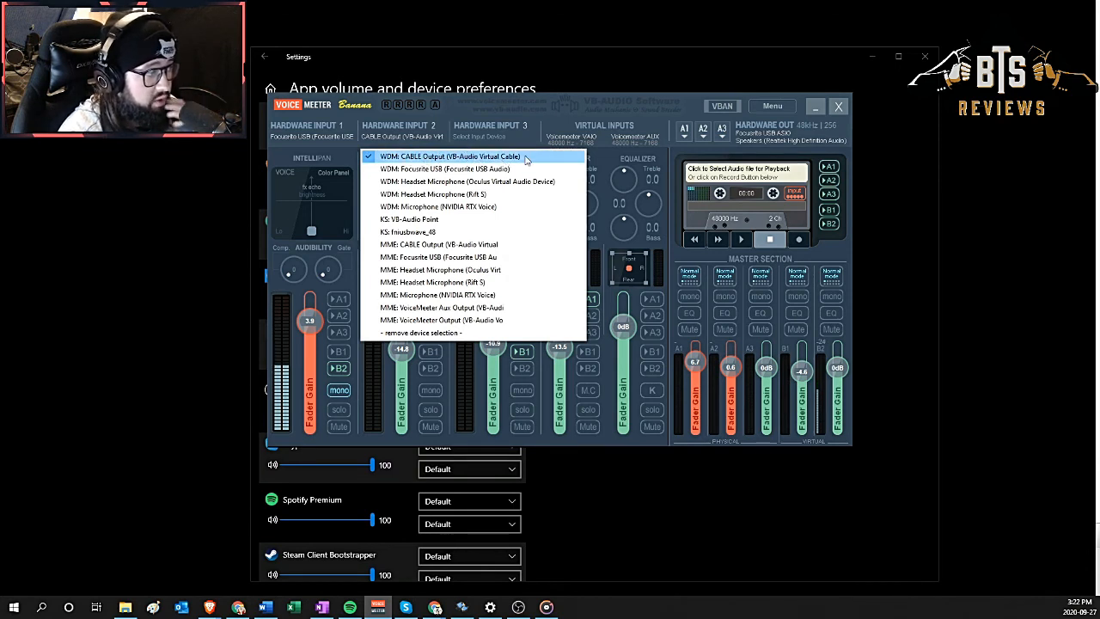
pyautogui.click(646, 106)
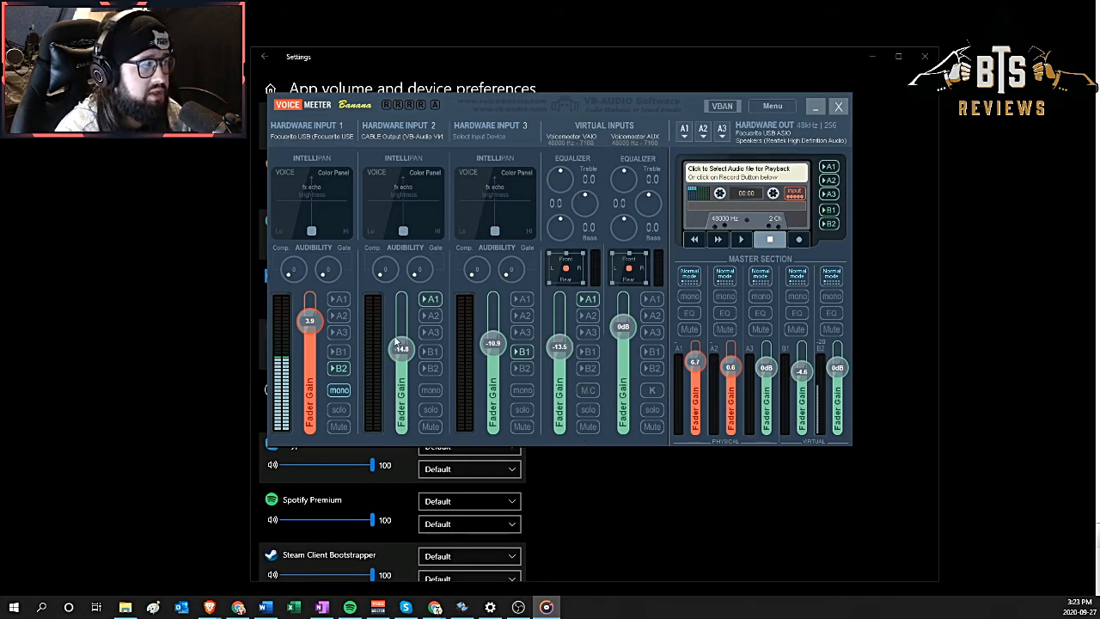
# - Switch to OBS, maximize its window, and point out the Apps and Mics sources in the Game Mode scene
pyautogui.click(518, 607)
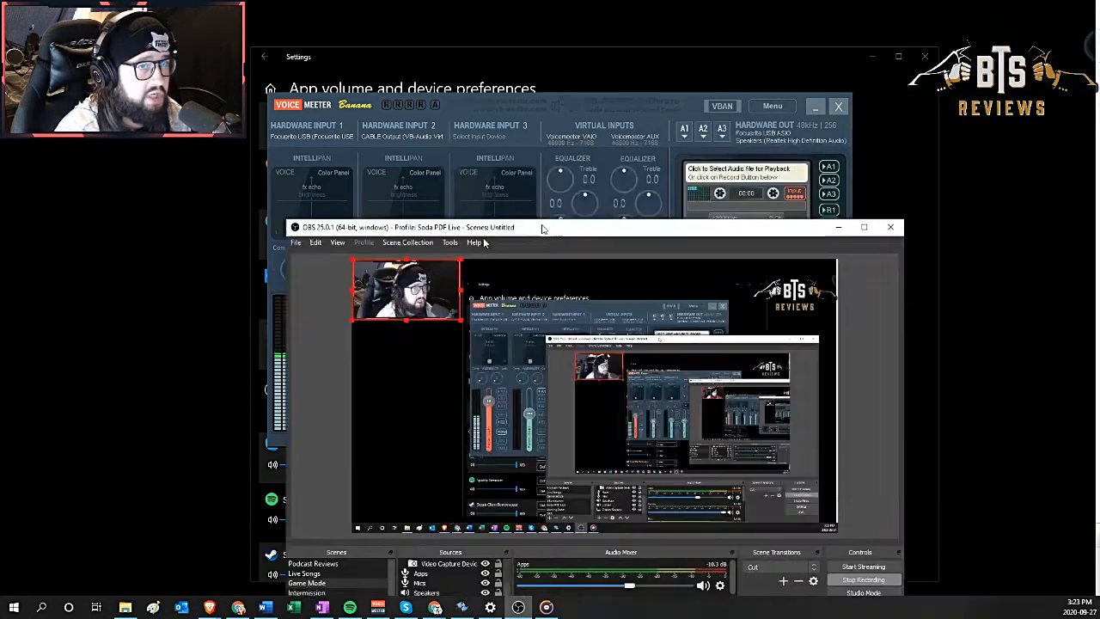
pyautogui.moveTo(542, 227); pyautogui.dragTo(326, 4)
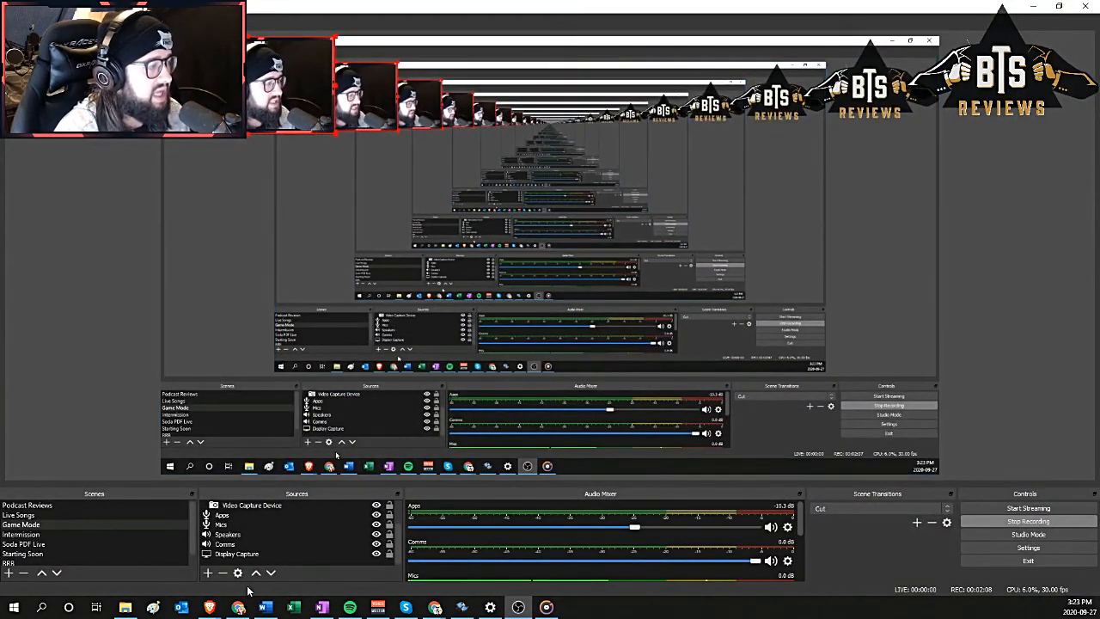
pyautogui.click(222, 524)
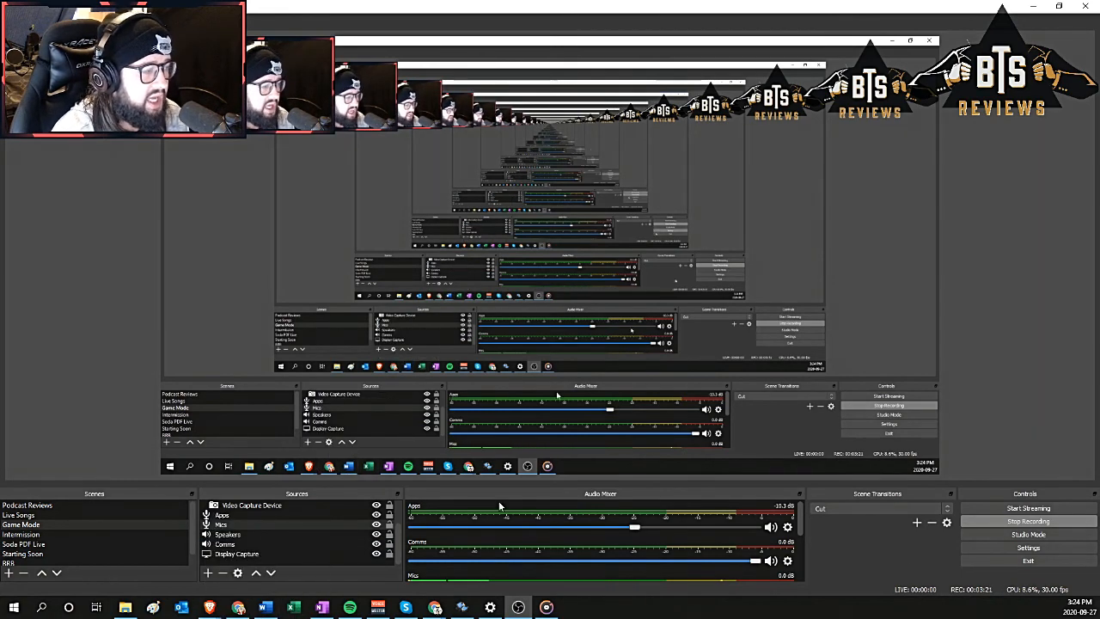
pyautogui.click(232, 515)
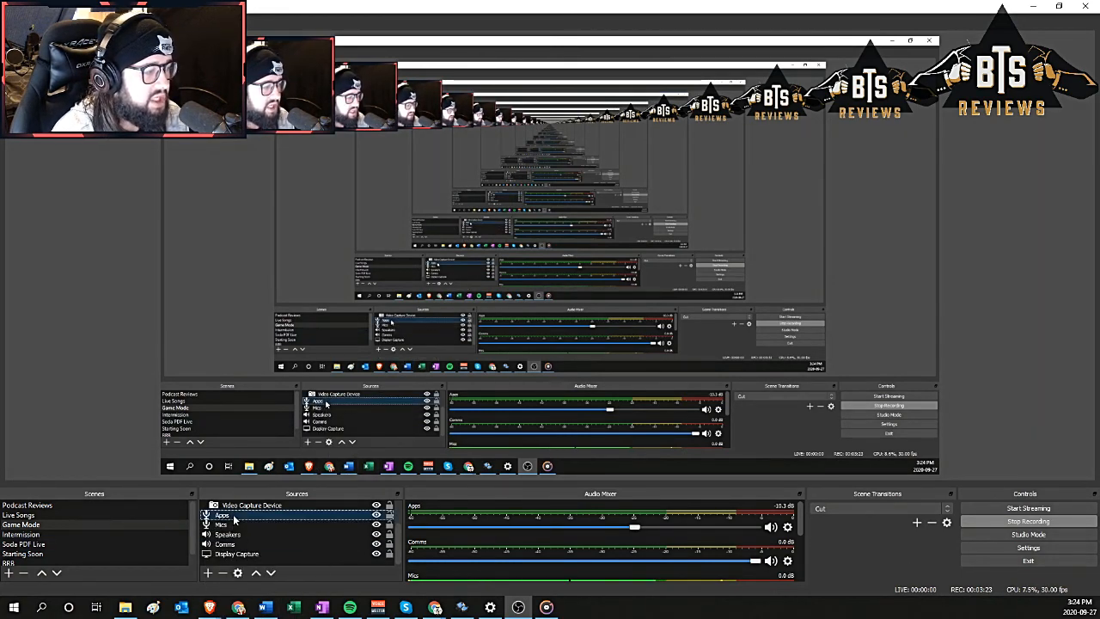
pyautogui.click(222, 524)
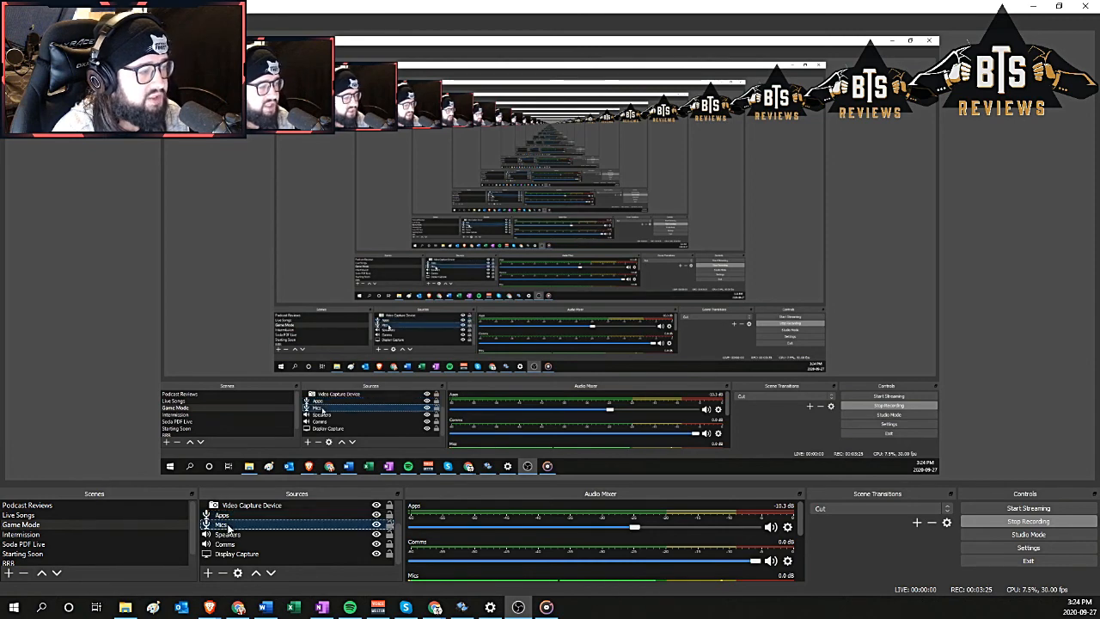
# - Open the Advanced Audio Properties from the Mics mixer channel to inspect the sources' sync offsets
pyautogui.moveTo(802, 526); pyautogui.dragTo(804, 560)
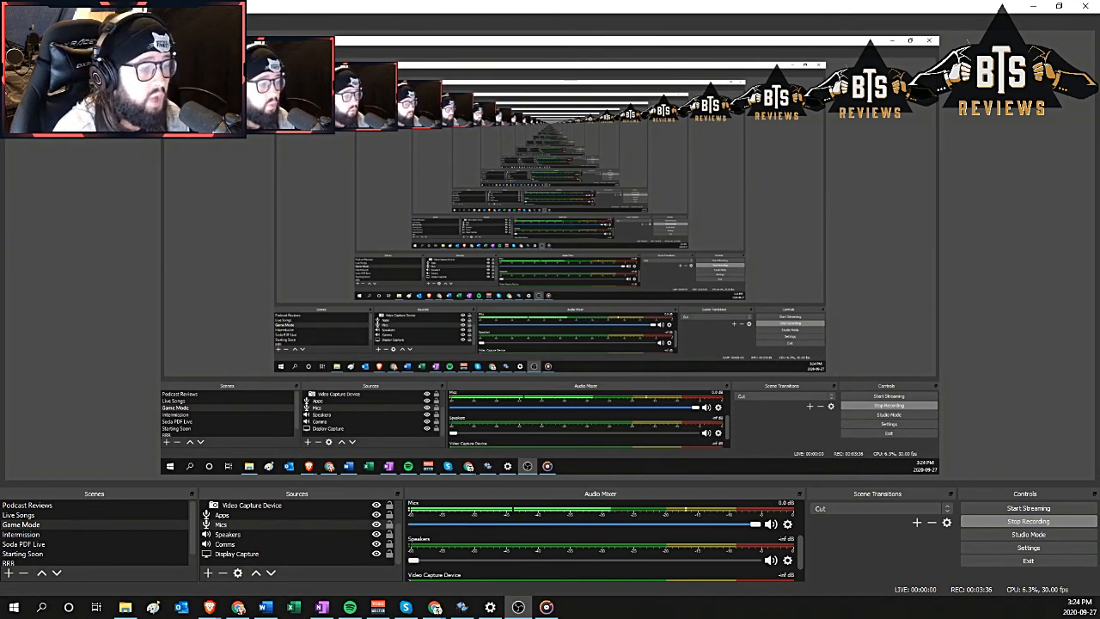
pyautogui.click(787, 523)
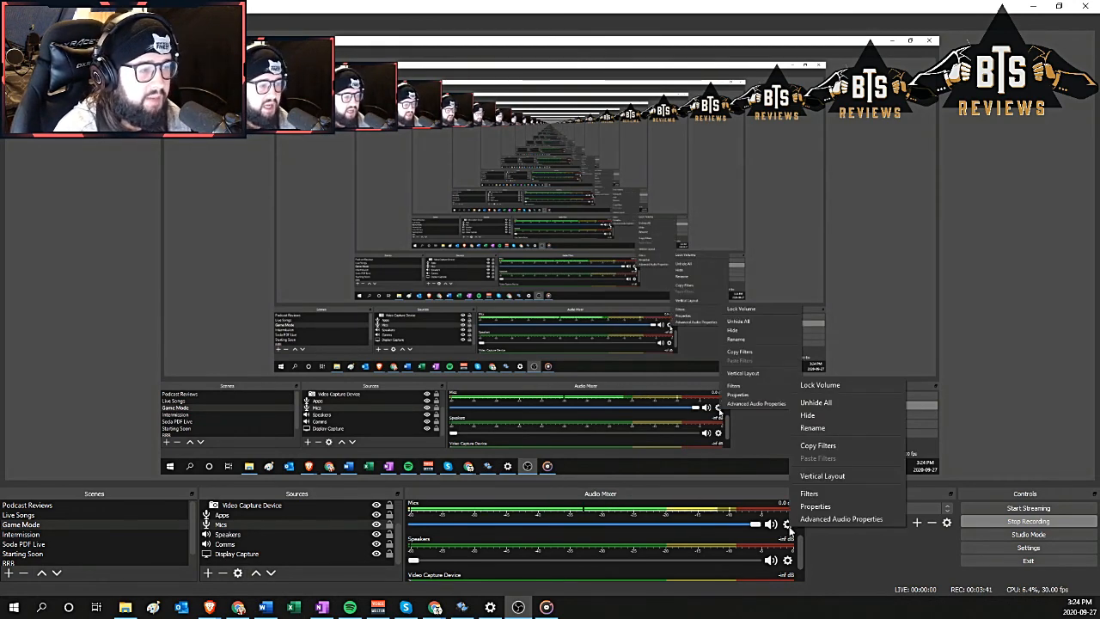
pyautogui.click(837, 519)
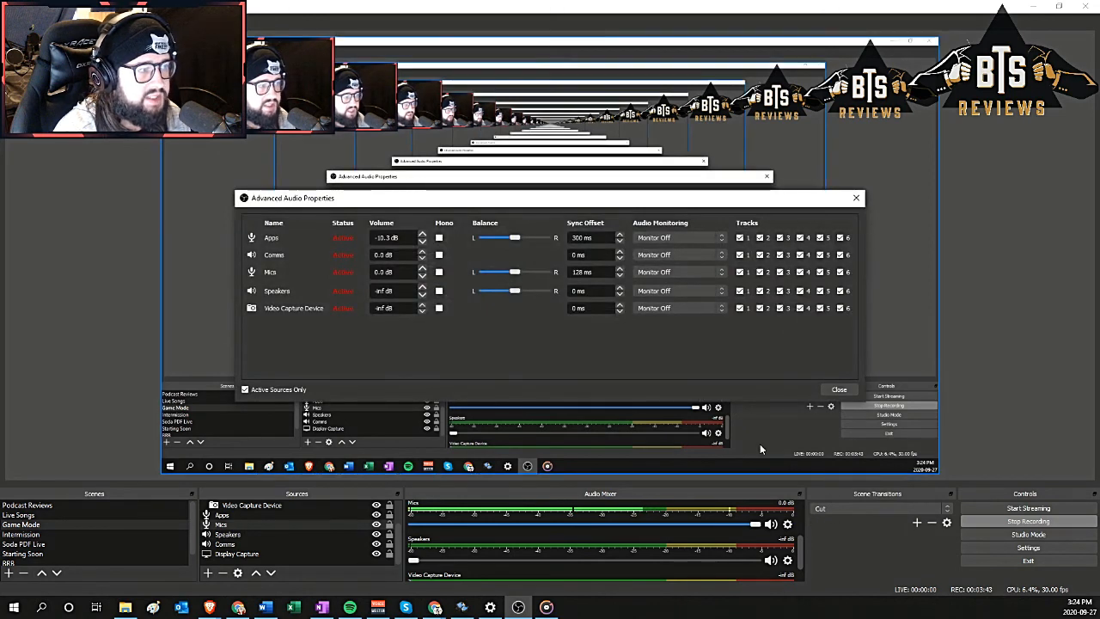